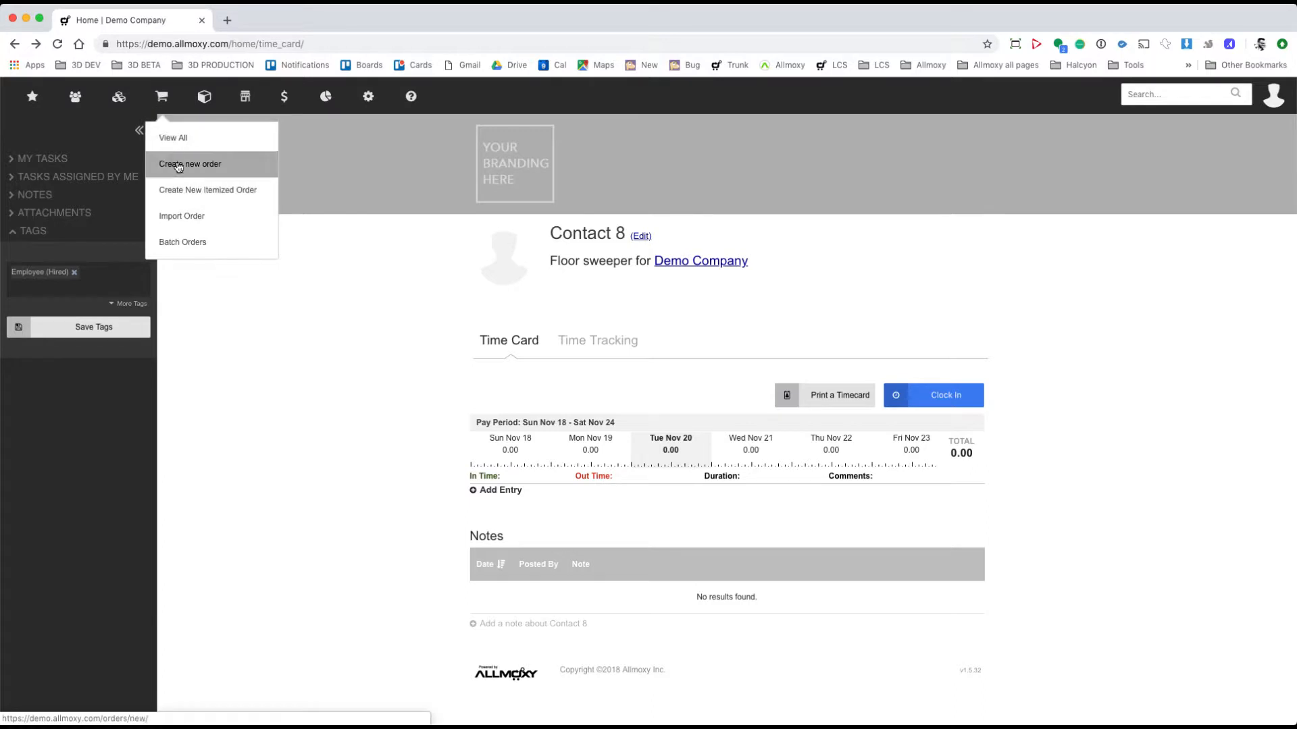
- Start a new order and bring its product categories into view
left_click(179, 164)
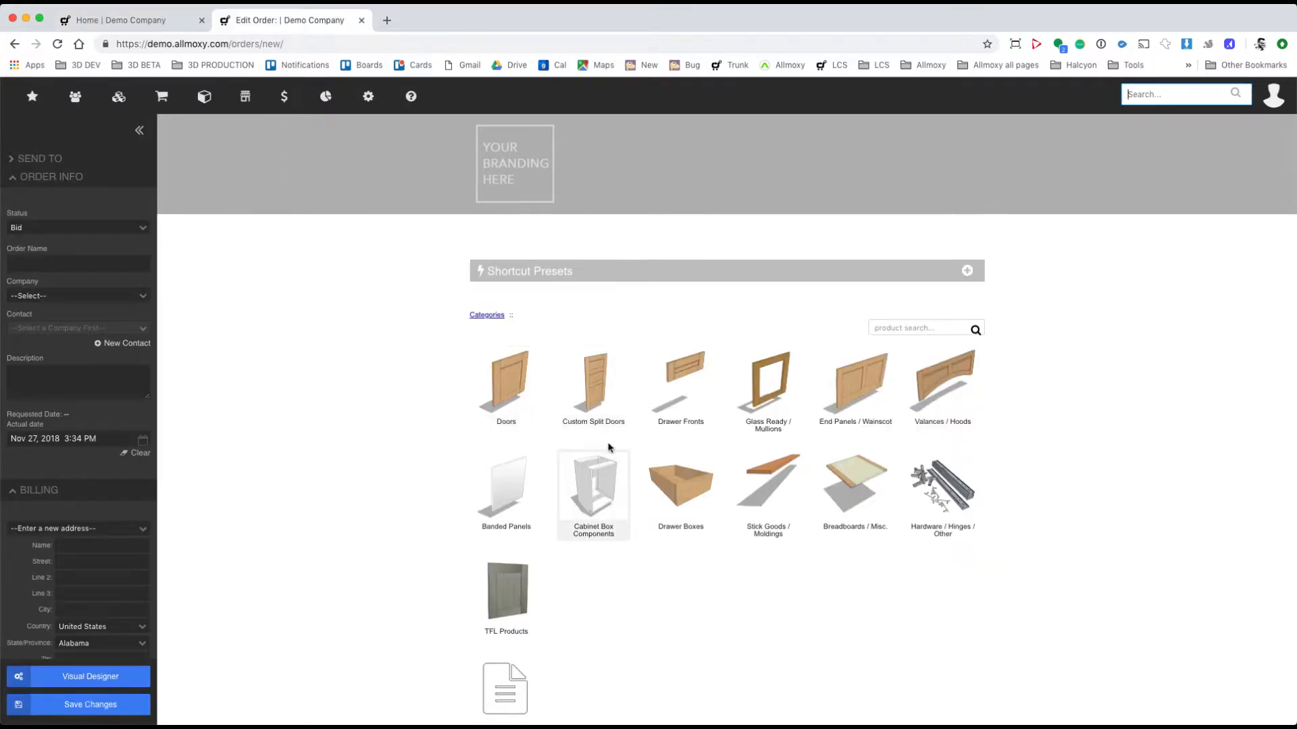
scroll(649, 476, "down", 3)
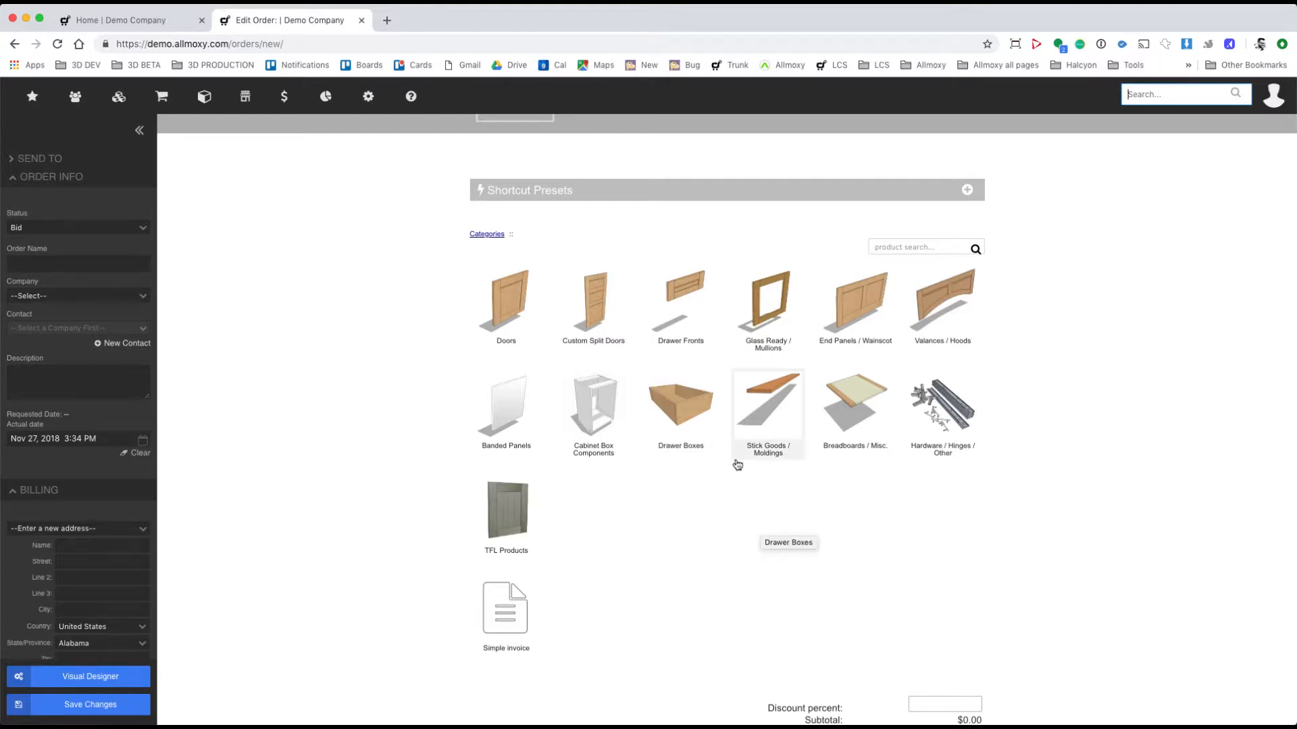
left_click(505, 301)
left_click(527, 393)
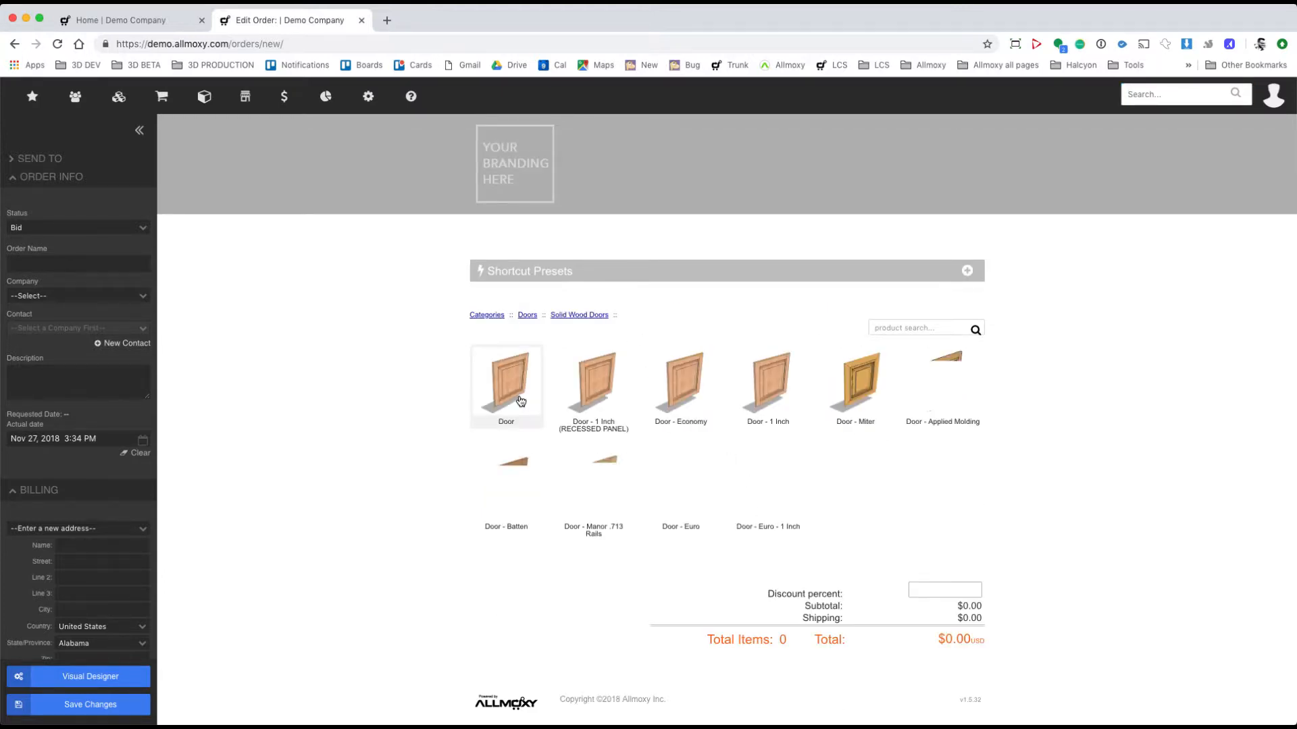
left_click(519, 397)
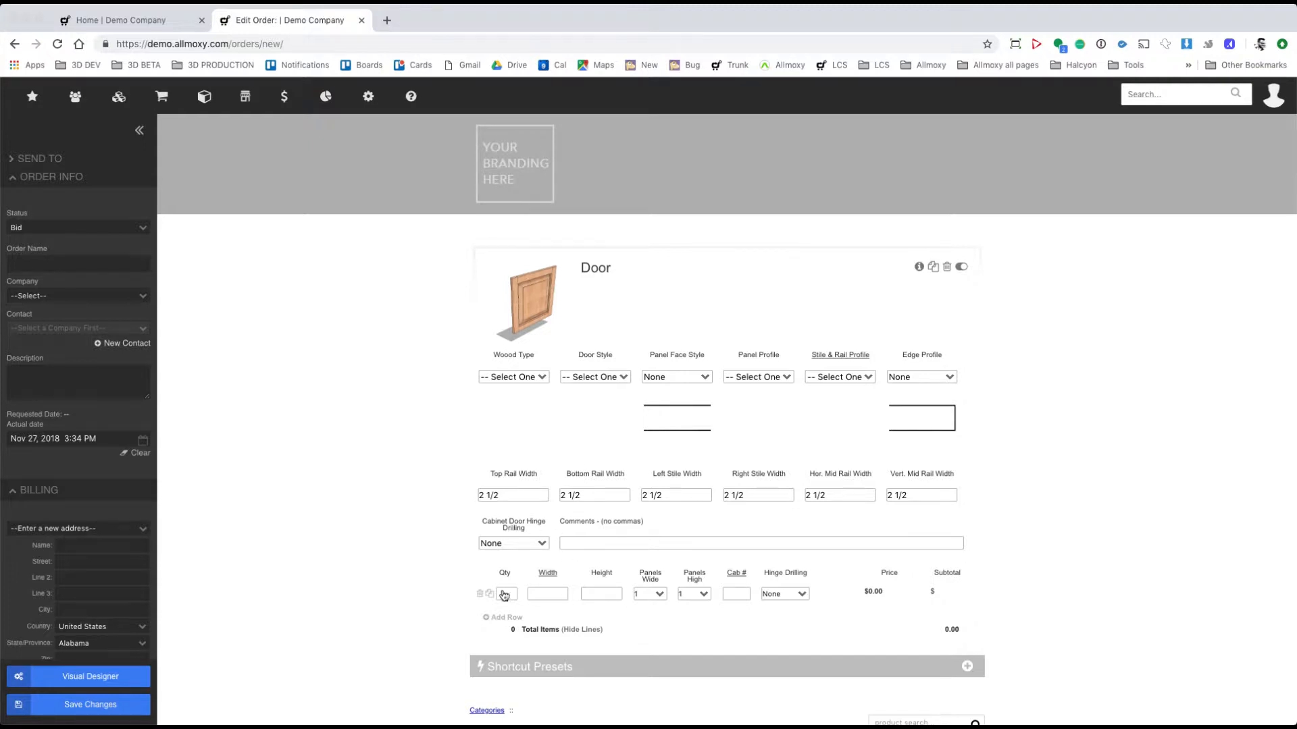
left_click(946, 269)
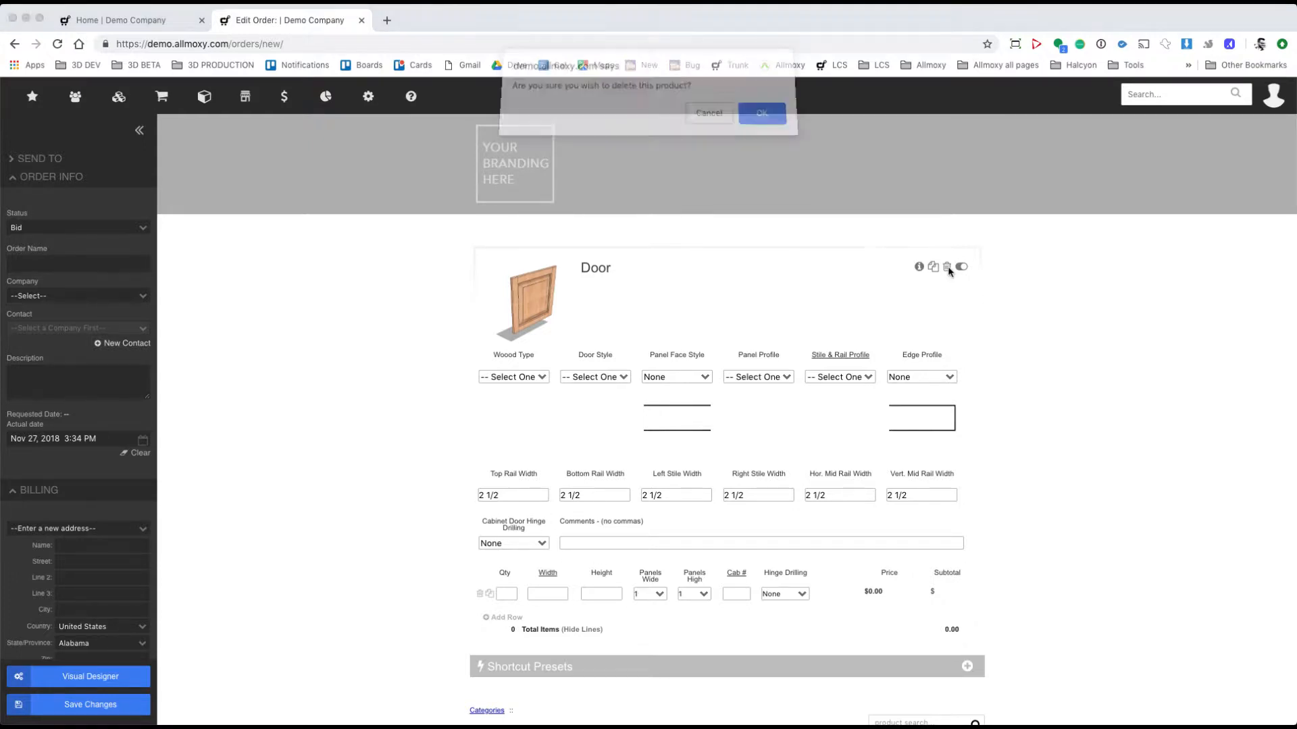
key("Return")
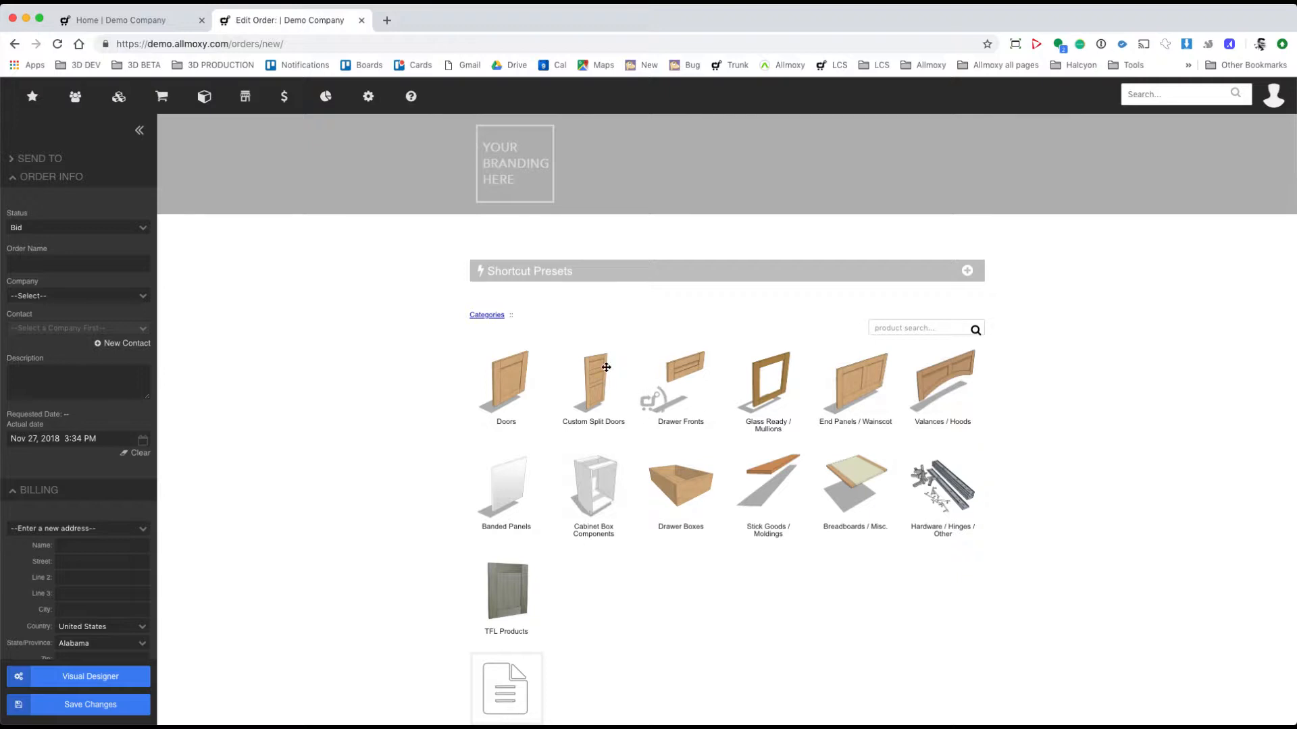
- Fill in a simple invoice with quantity 1, reference number 1234, a description of 10 doors for the customer's job, and price $1,234
left_click(506, 380)
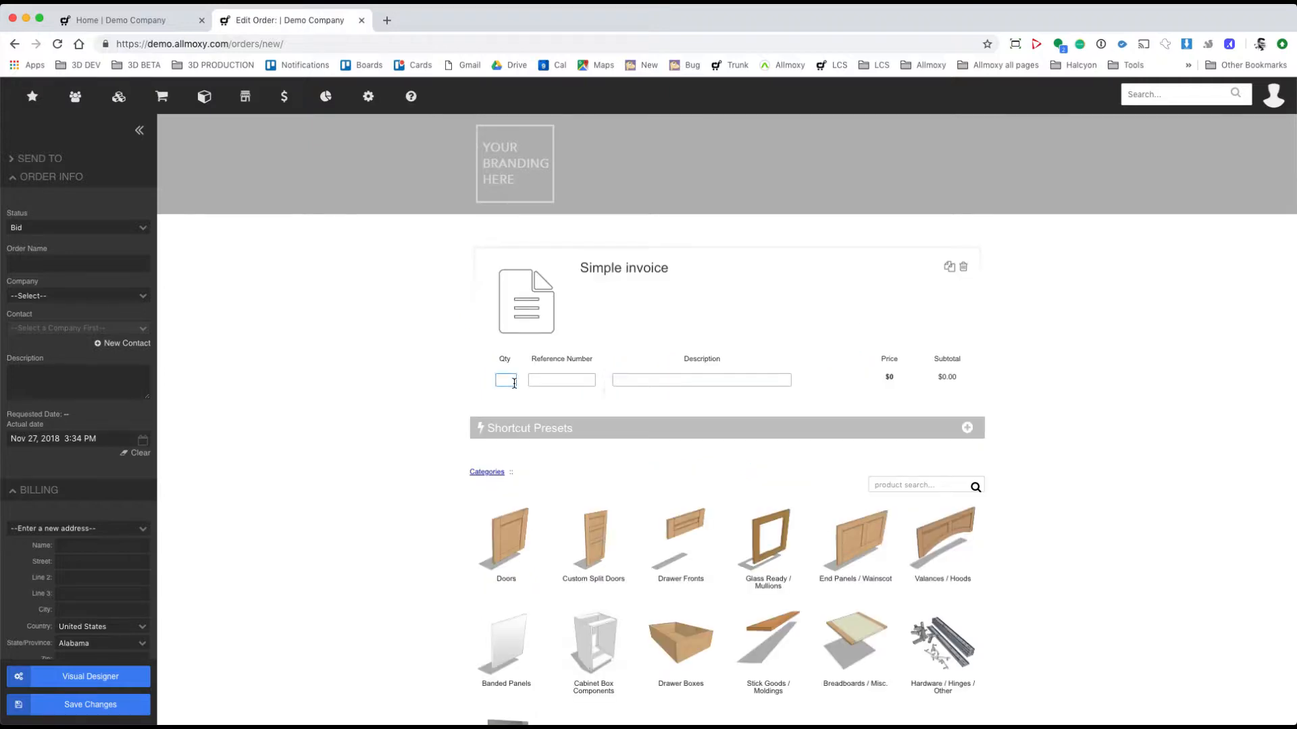
type("1")
left_click(557, 380)
type("1234")
key("Tab")
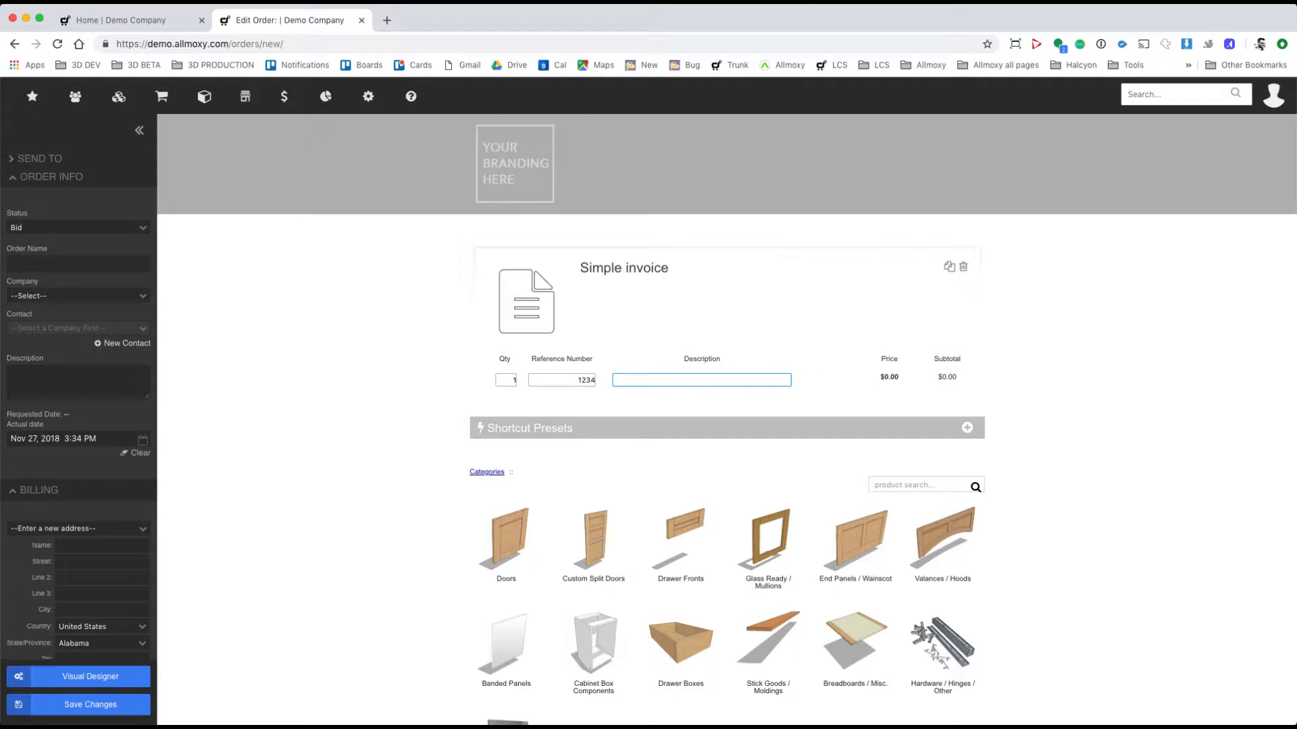
type("10 doors for Anderson job")
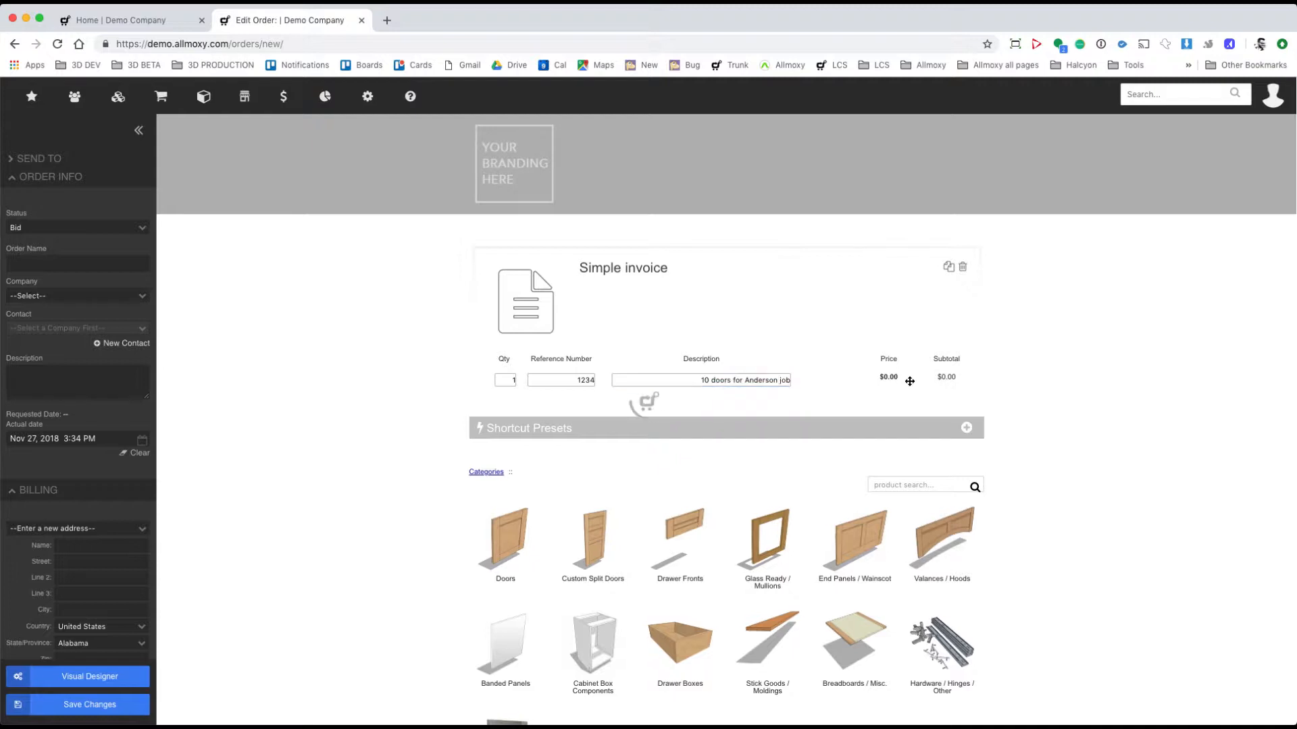
left_click(888, 377)
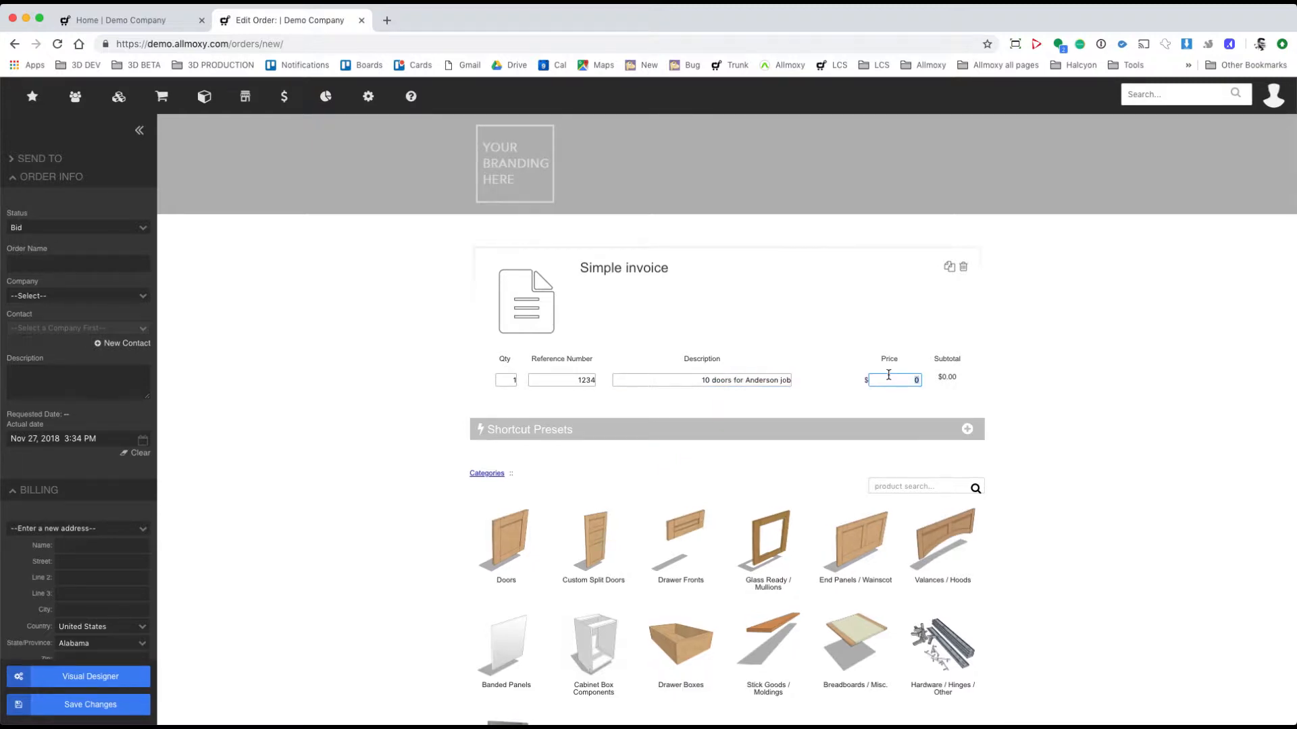
type("1234")
left_click(828, 405)
- Enter the customer's surname as the order name, assign Company 1009 with its contact, and enter "fdsafdsaf" as the description
left_click(85, 264)
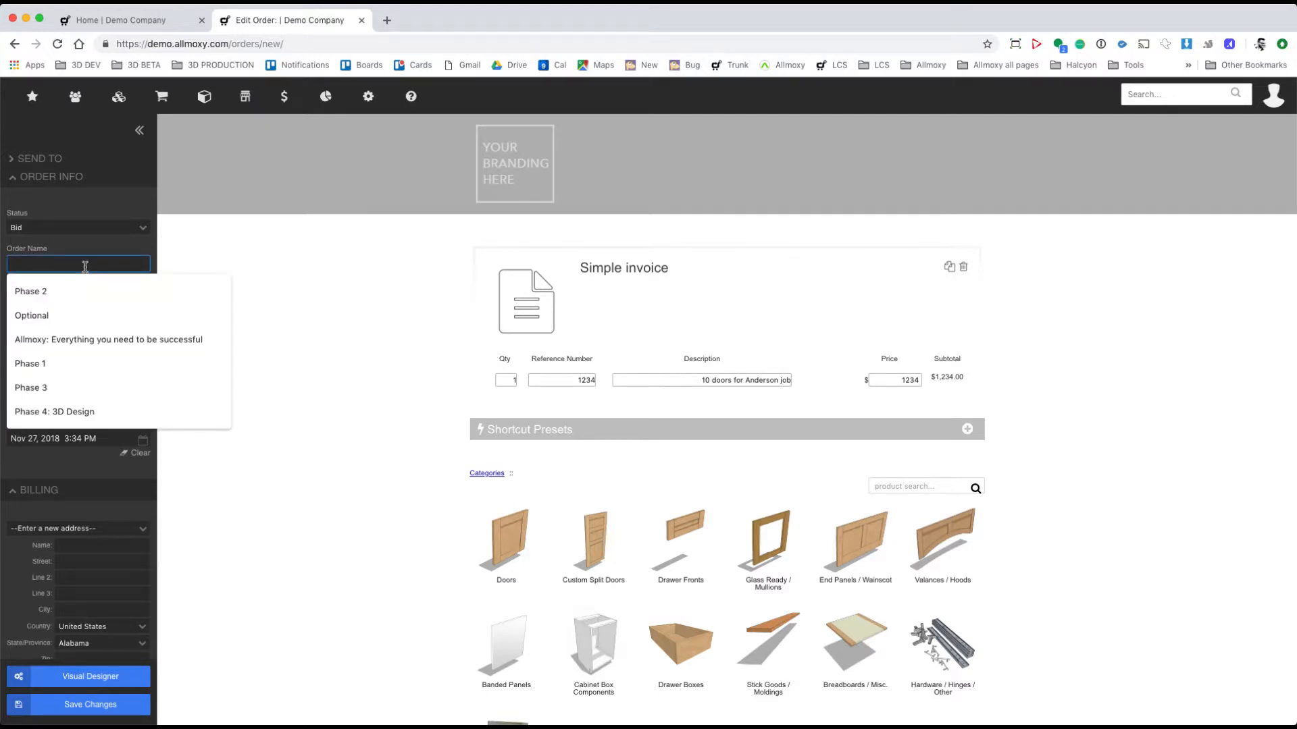
type("Andersen")
left_click(90, 296)
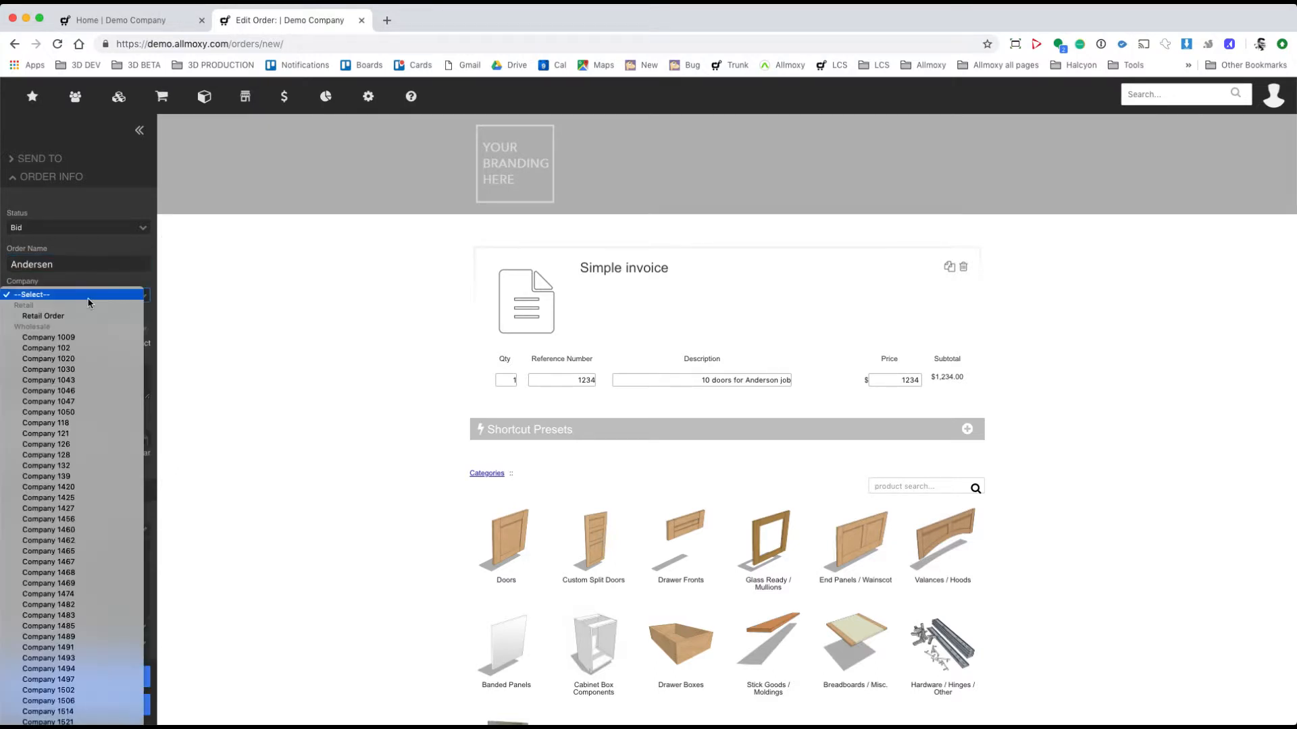
left_click(79, 344)
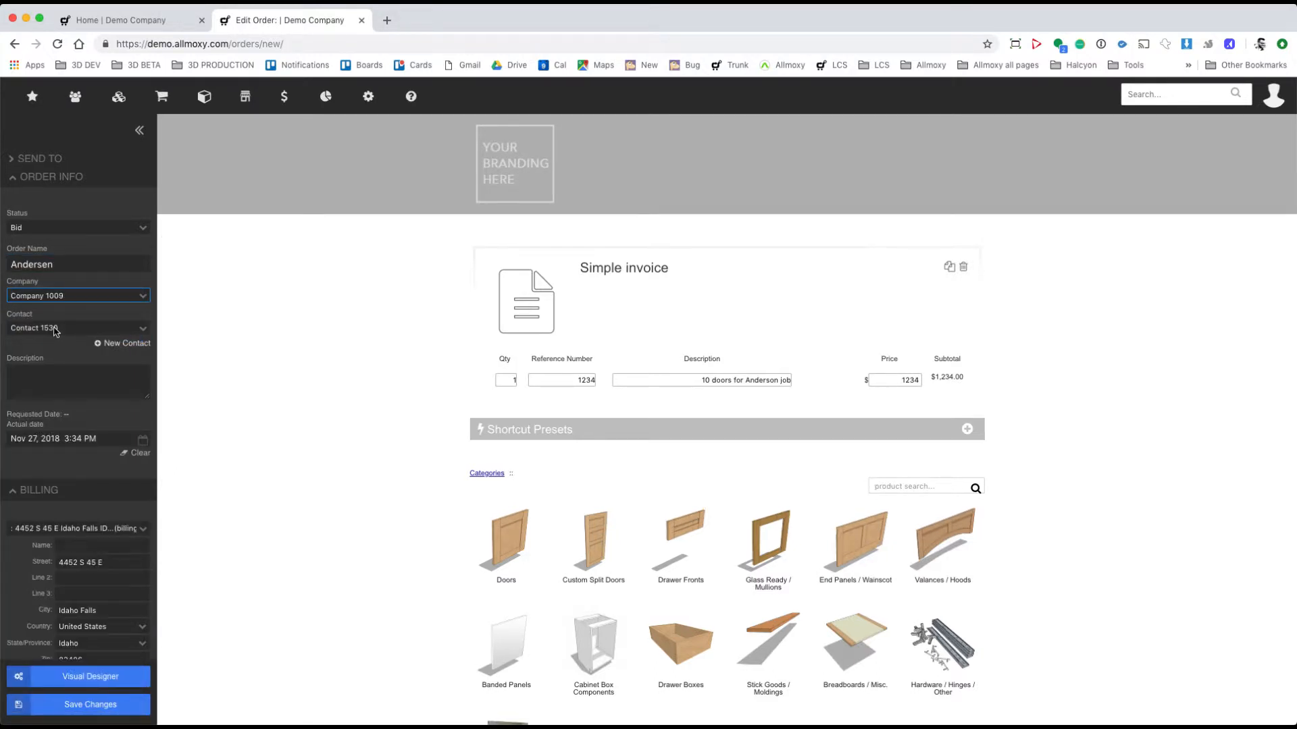
left_click(55, 330)
left_click(55, 330)
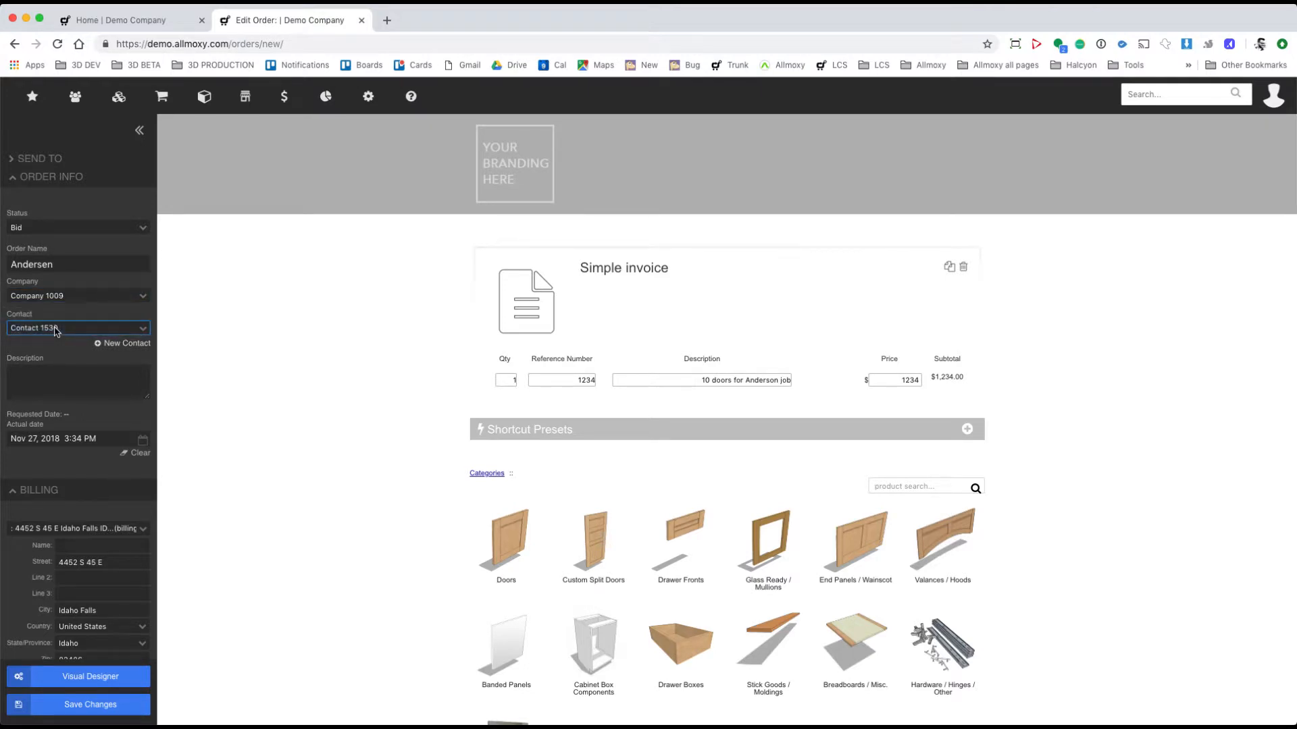
left_click(59, 387)
type("fdsafdsaf")
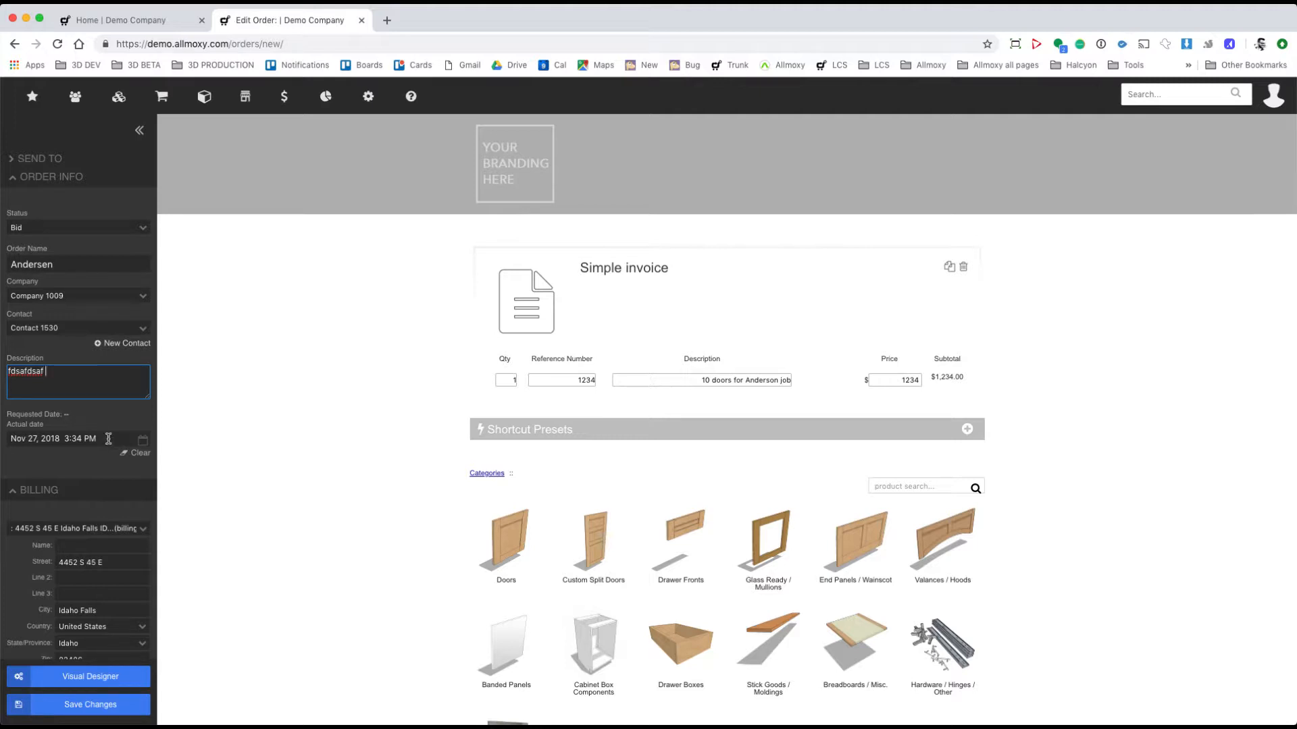
- Review the billing and shipping details, set the order status to Ordered, and try to save the order
scroll(108, 439, "down", 3)
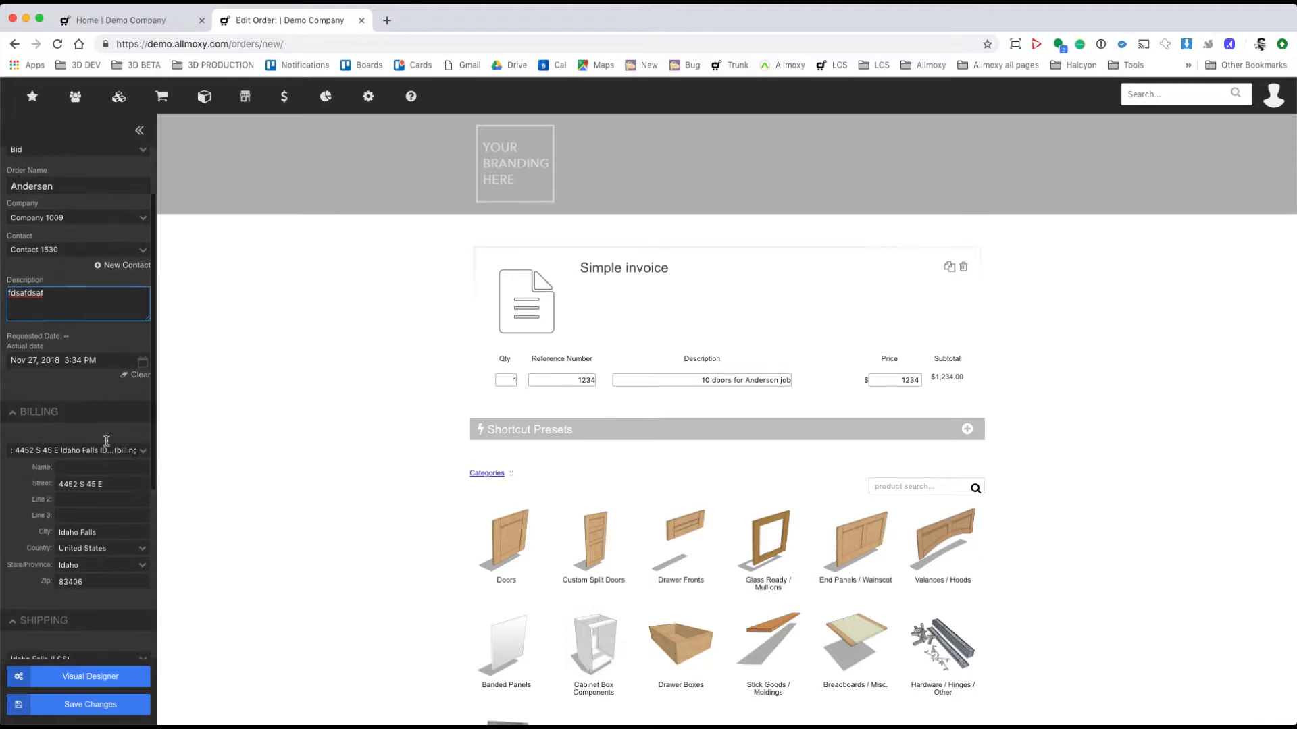
scroll(106, 441, "down", 6)
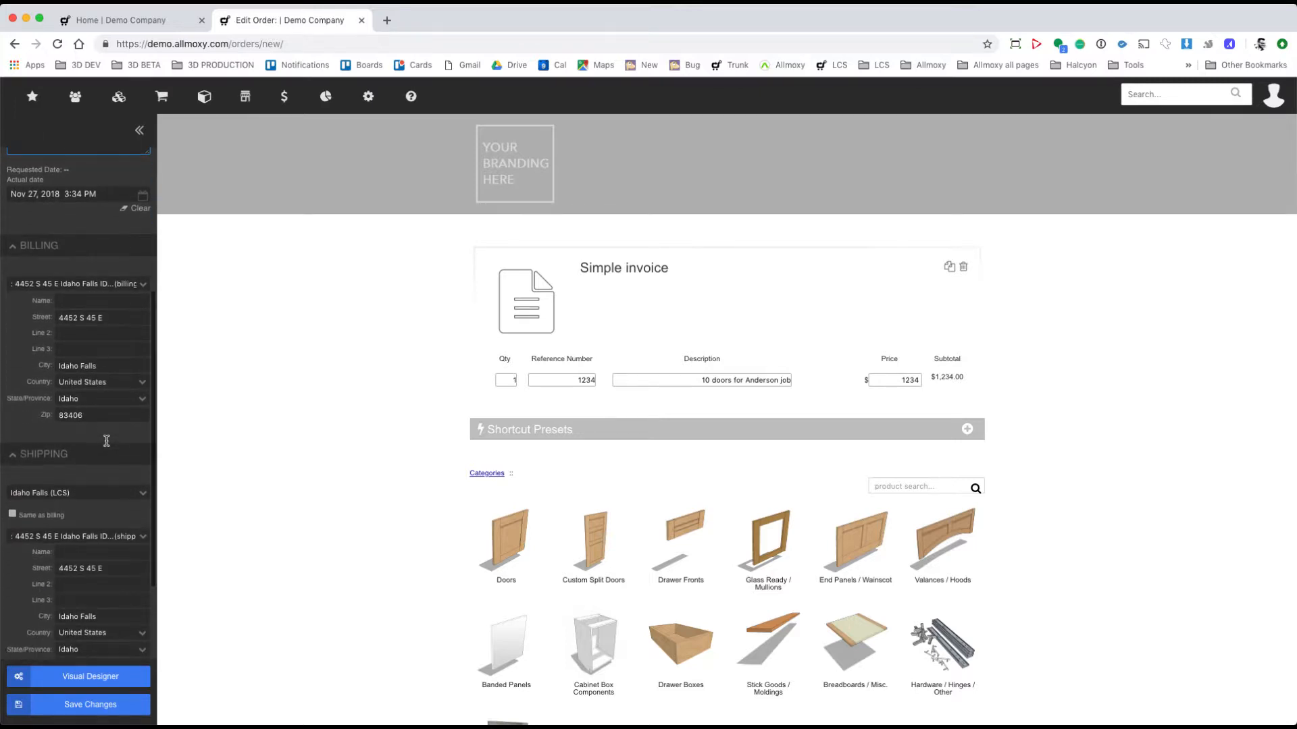
scroll(113, 441, "up", 8)
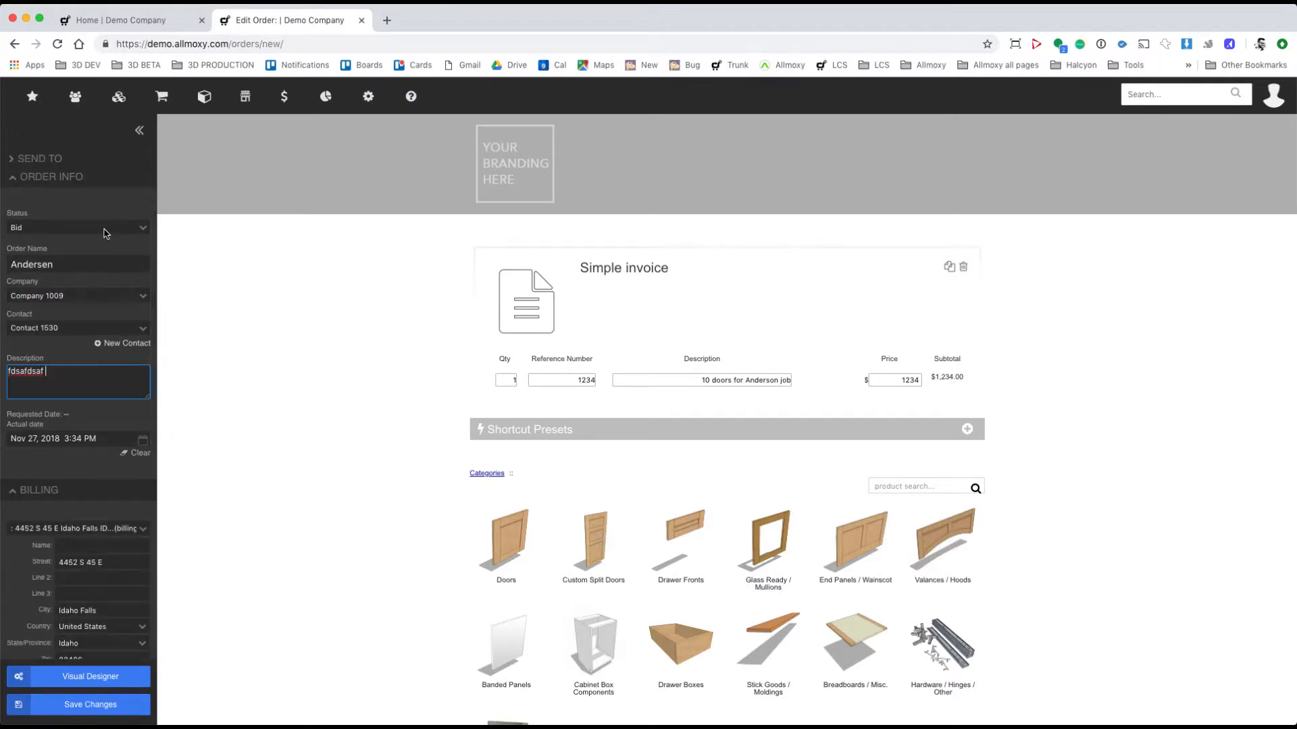
left_click(106, 233)
left_click(101, 243)
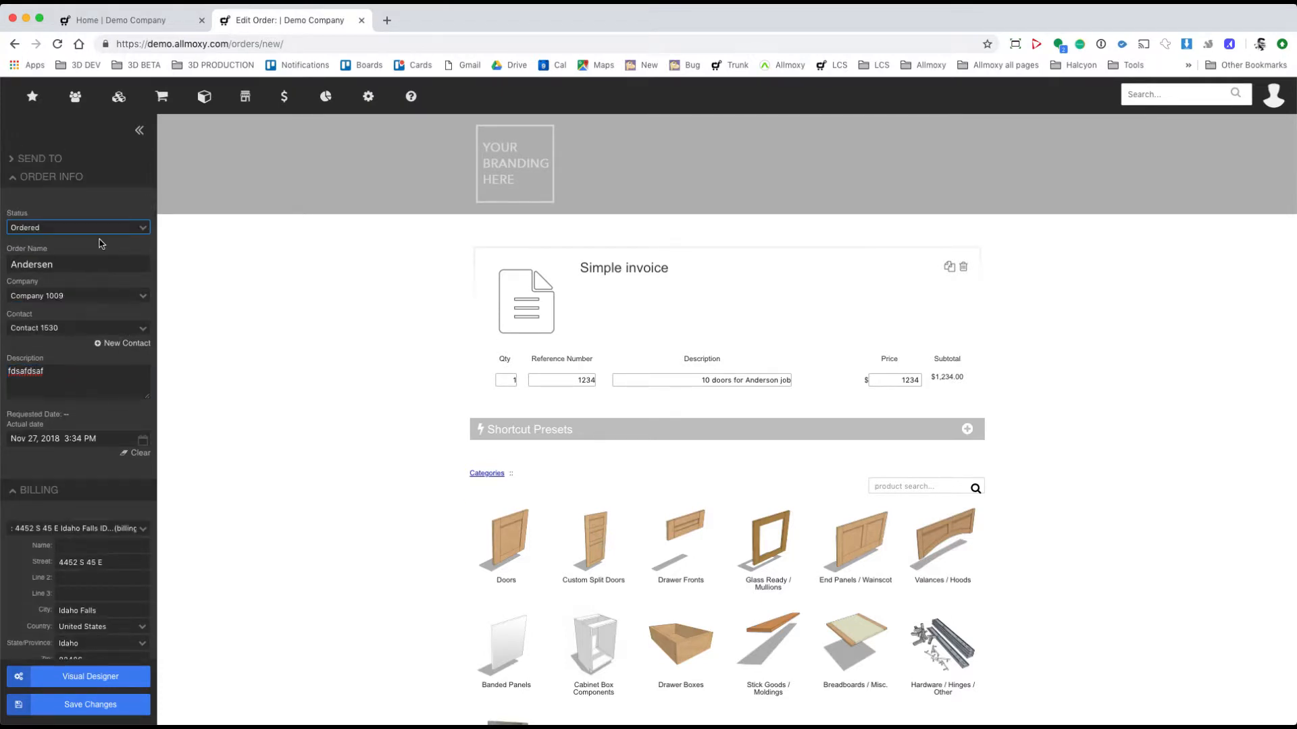
scroll(101, 270, "down", 8)
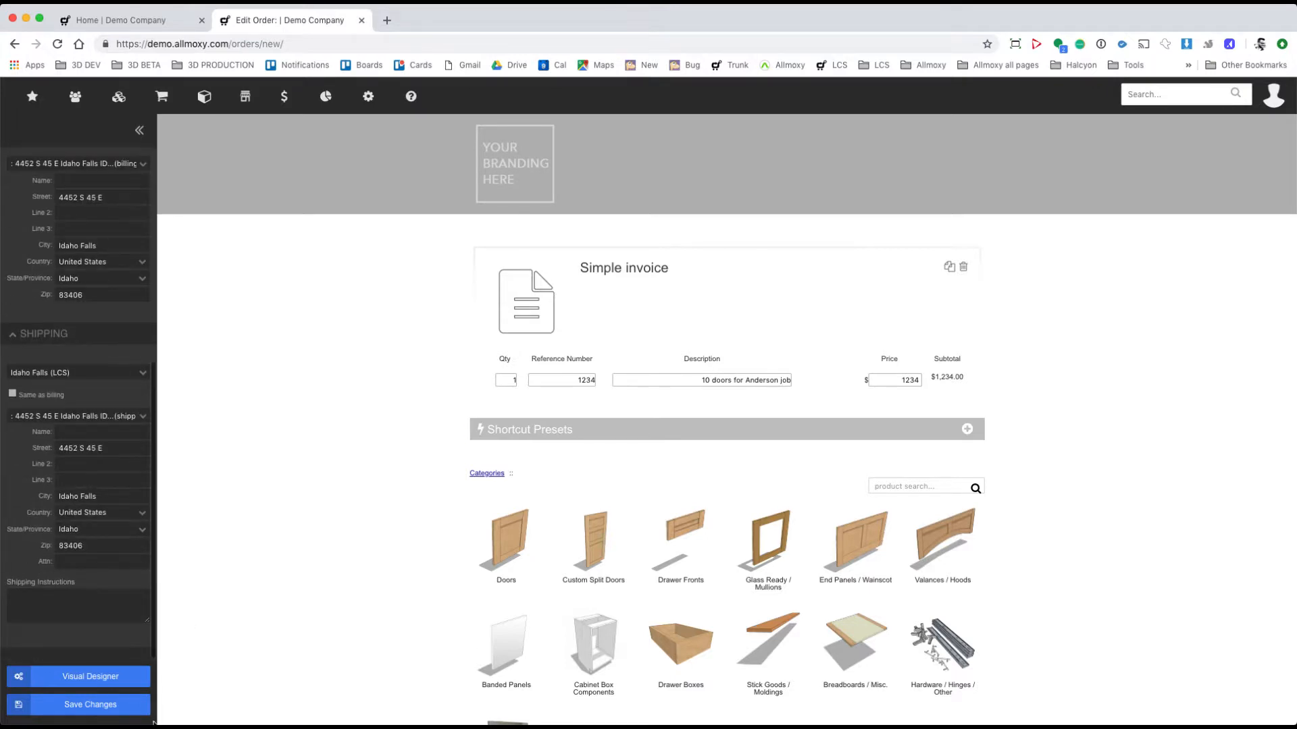
left_click(123, 710)
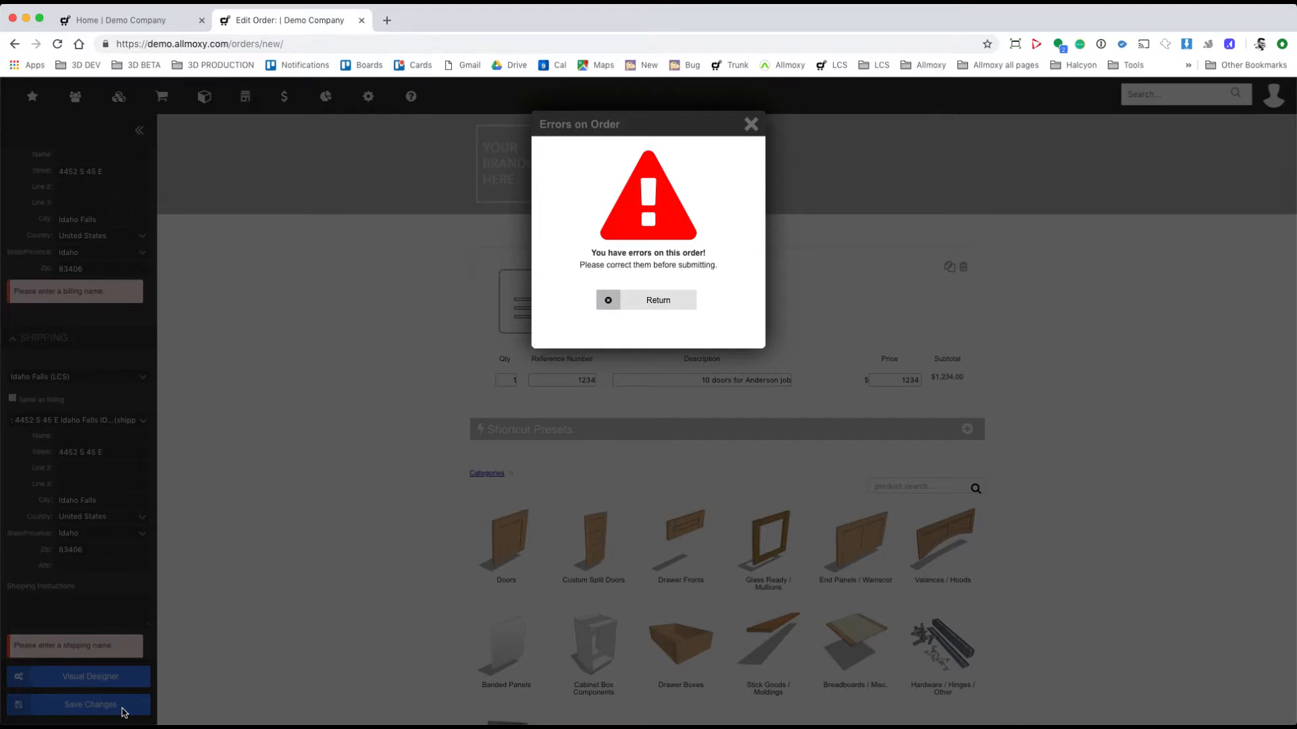
left_click(124, 711)
- Enter the missing billing name and shipping name, and save the order
scroll(111, 302, "up", 3)
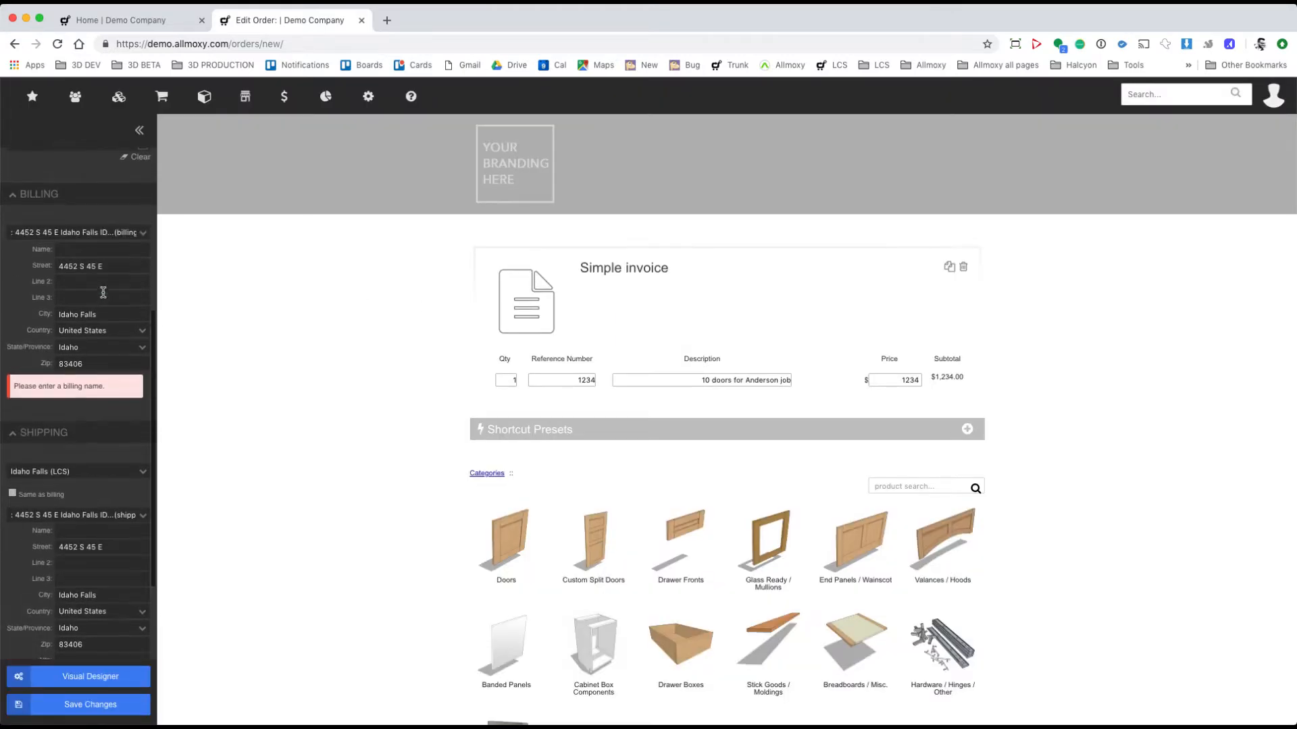
left_click(100, 252)
type("fdwafvd")
left_click(94, 704)
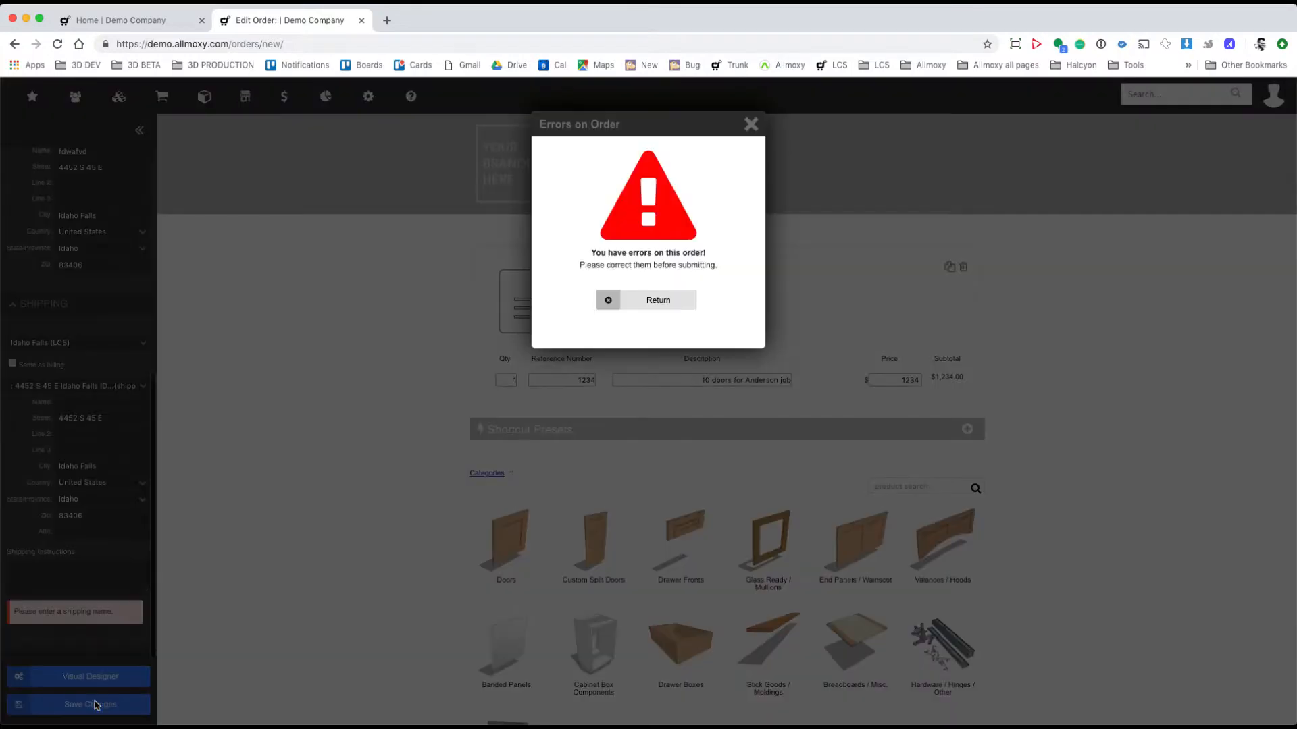
left_click(646, 300)
left_click(73, 402)
type("xzcxcxz")
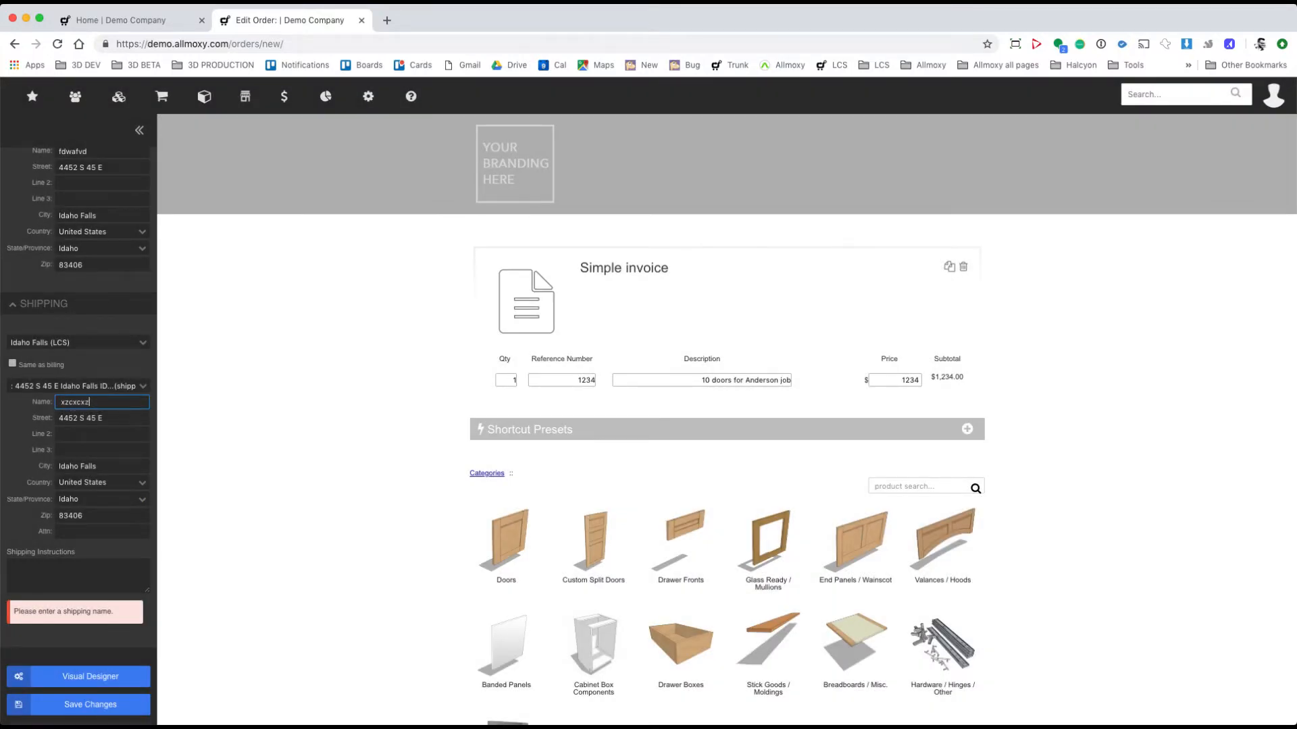
left_click(118, 704)
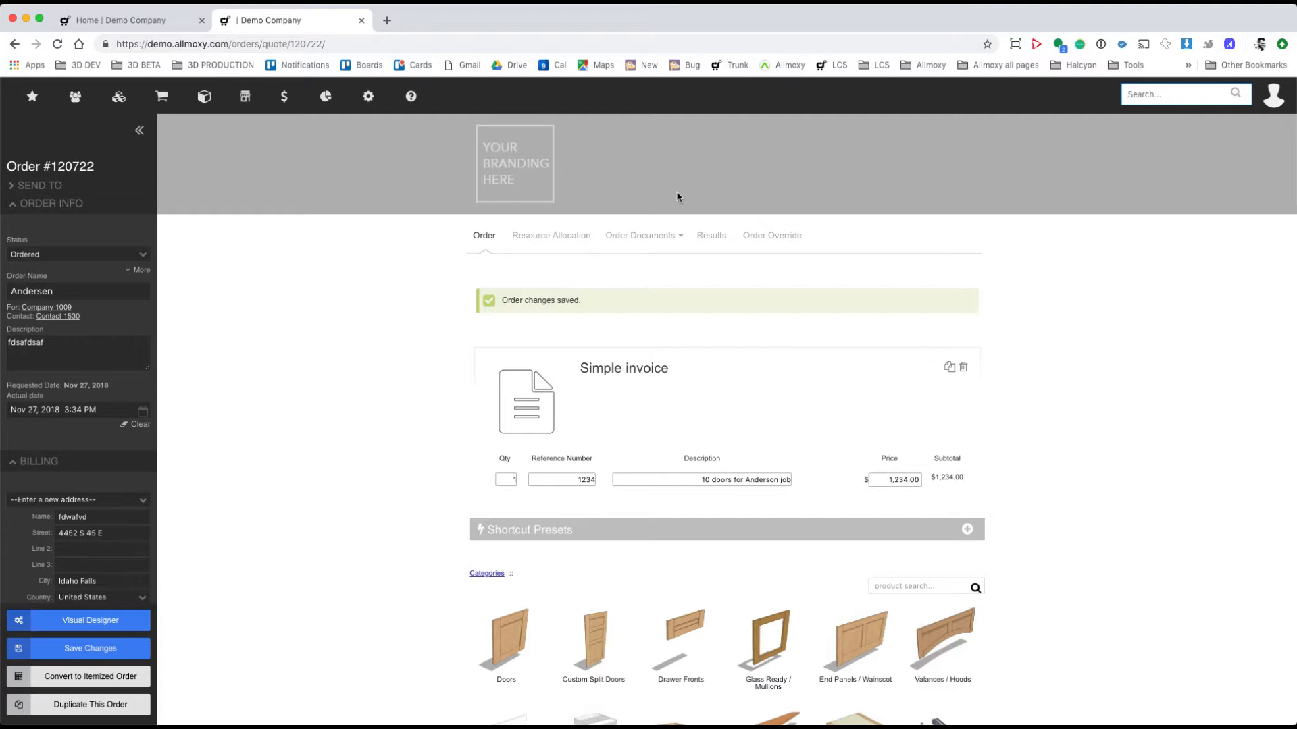
- Set the saved order's status to Verified and save the change
left_click(122, 255)
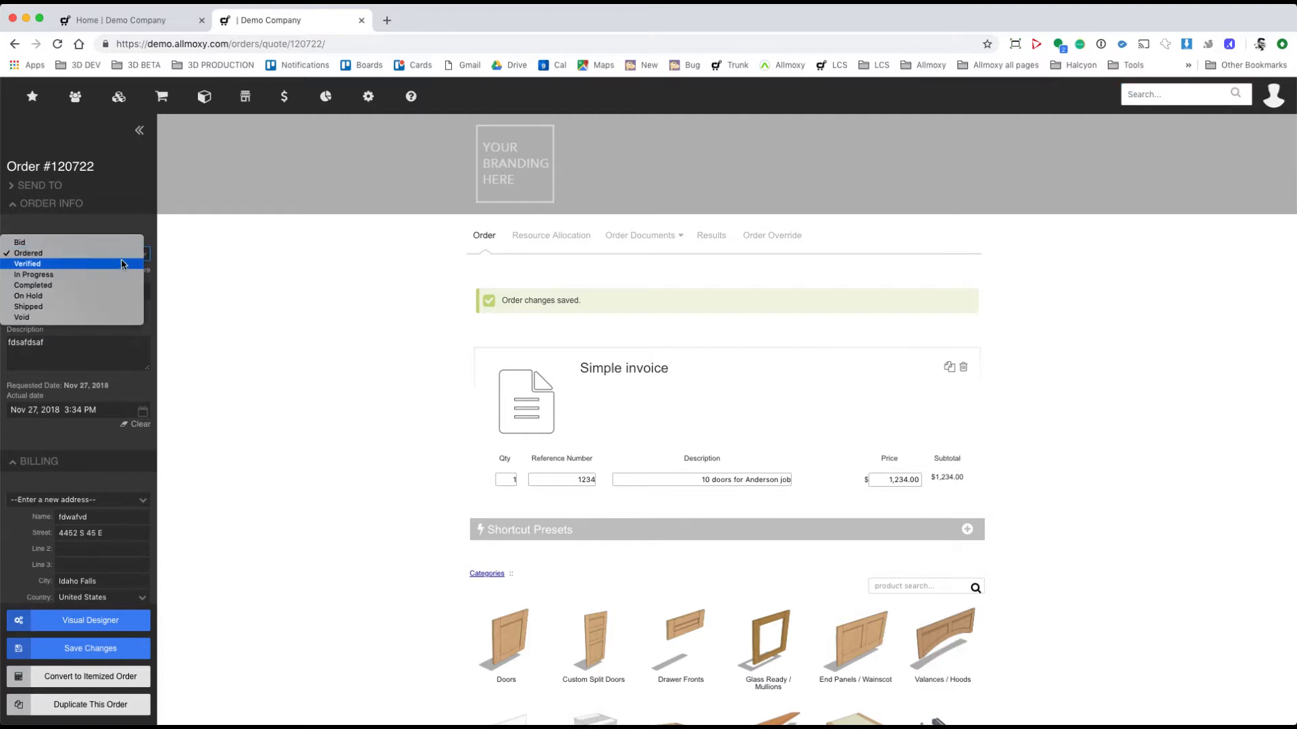
left_click(116, 266)
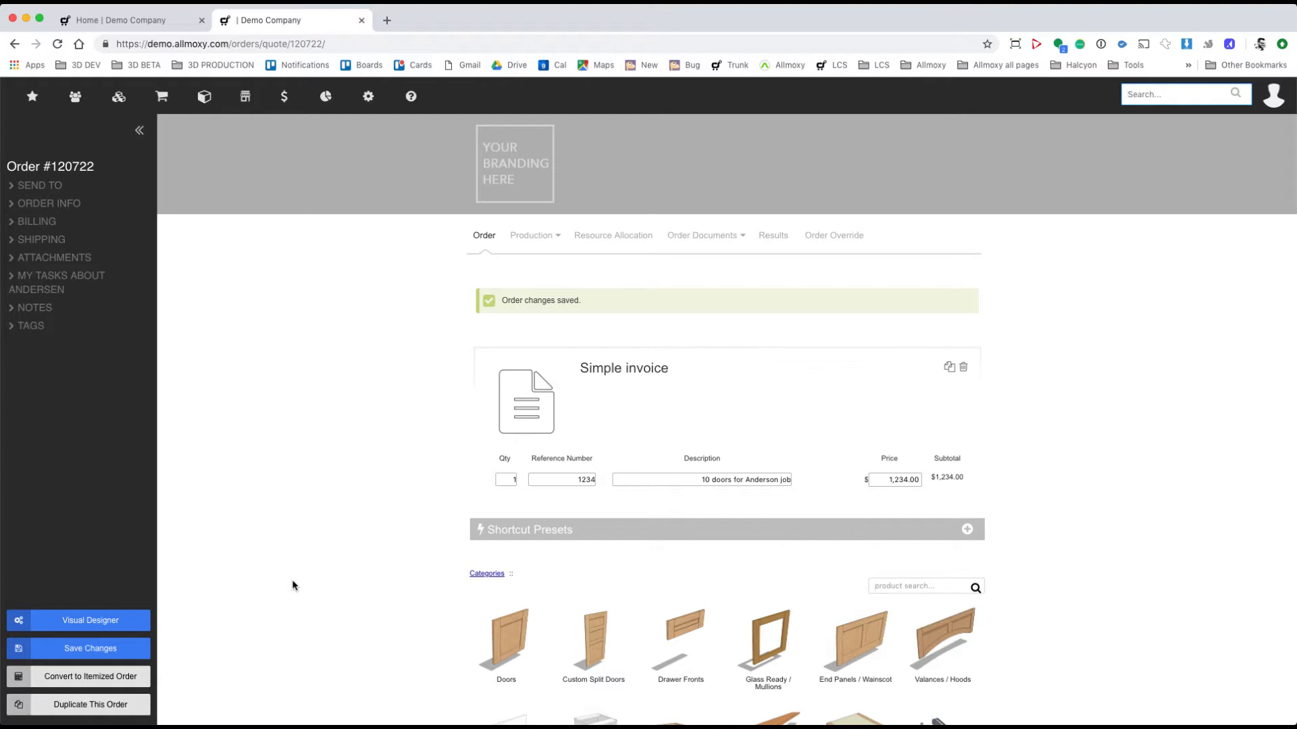
- Run the Work Schedule Report for production line Line 1 and start the job for the newly verified order
left_click(326, 99)
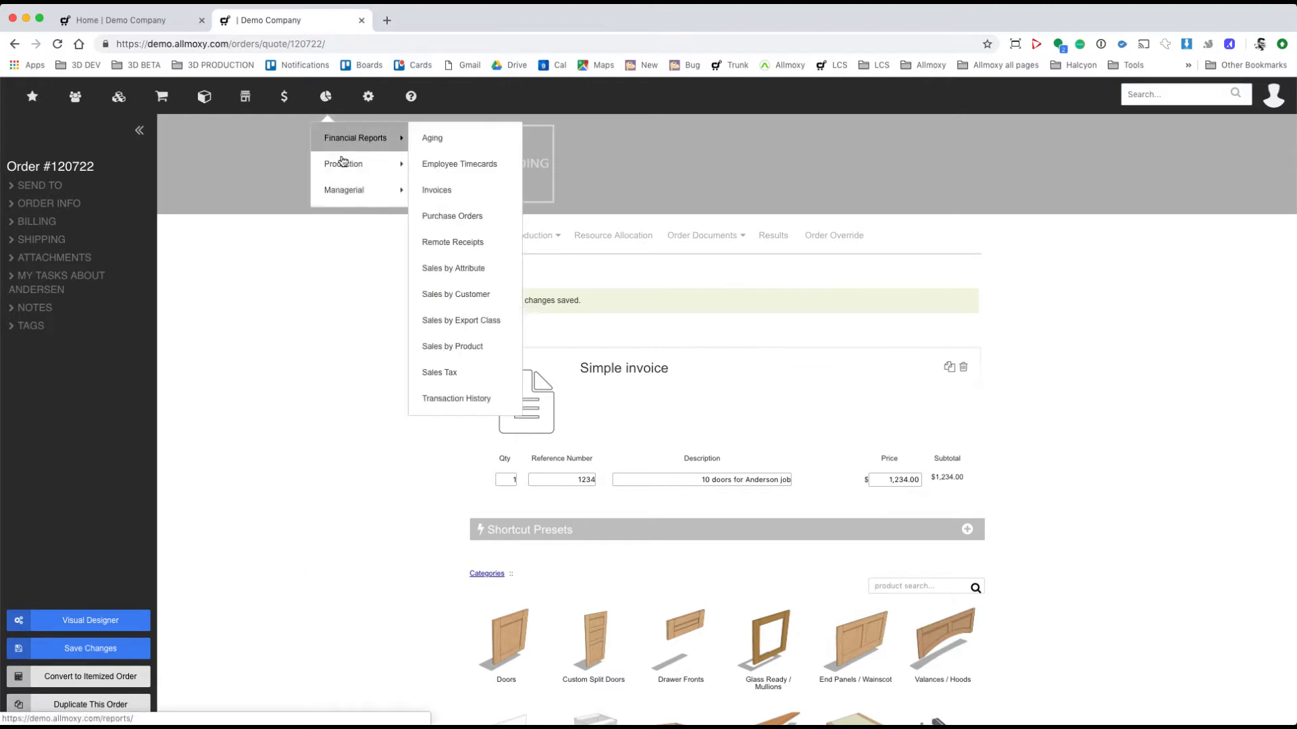
mouse_move(351, 164)
left_click(477, 562)
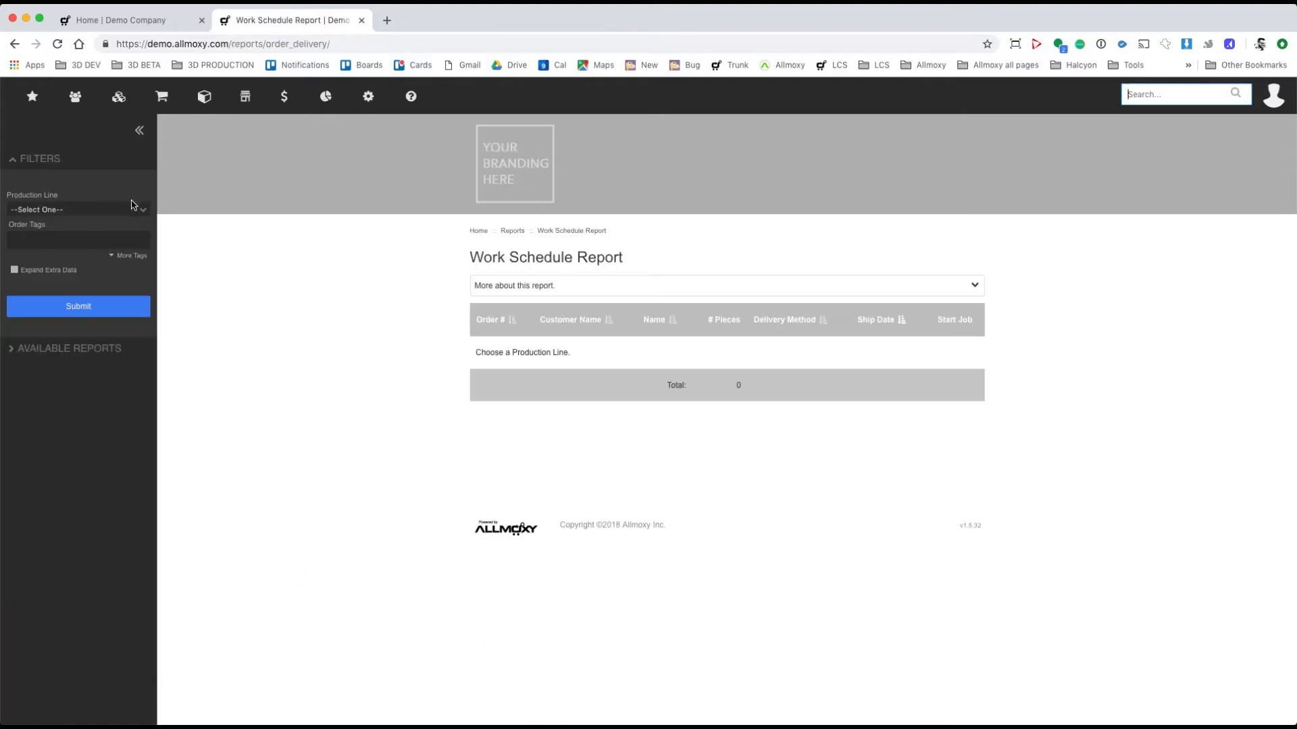
left_click(135, 208)
left_click(119, 218)
left_click(81, 308)
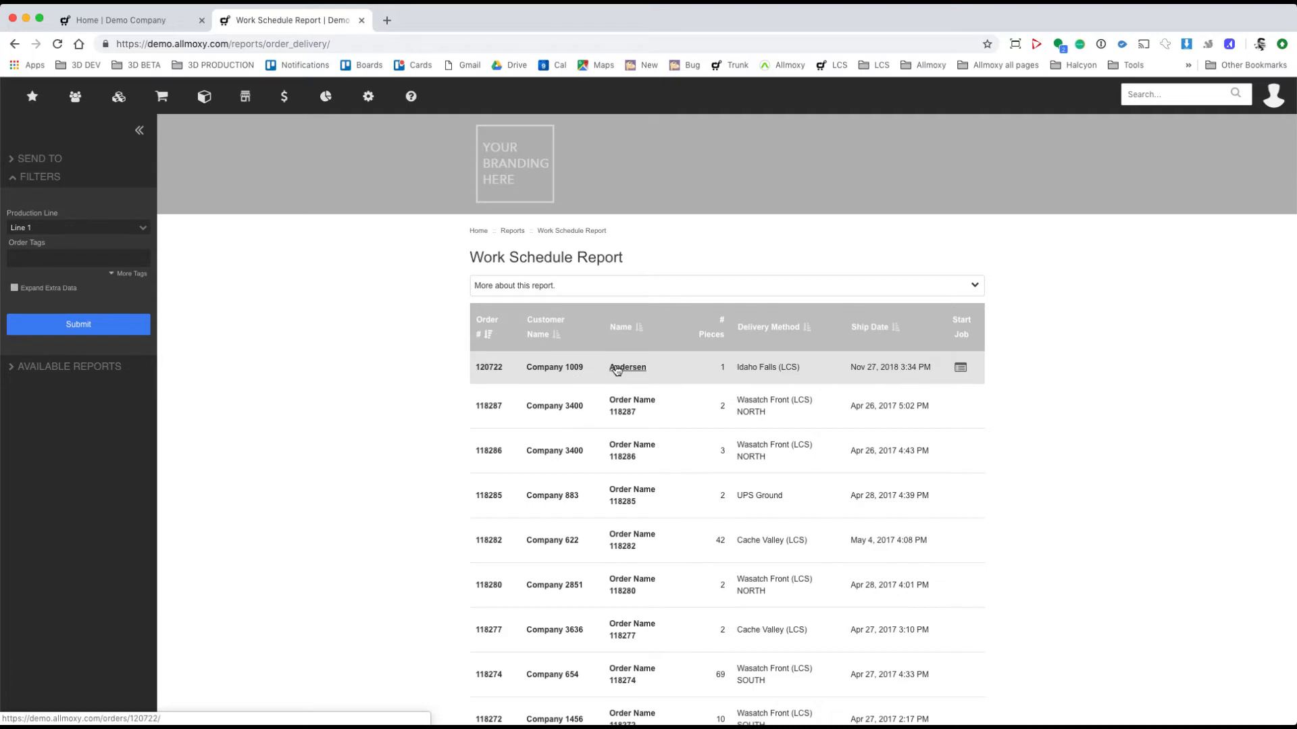
left_click(961, 370)
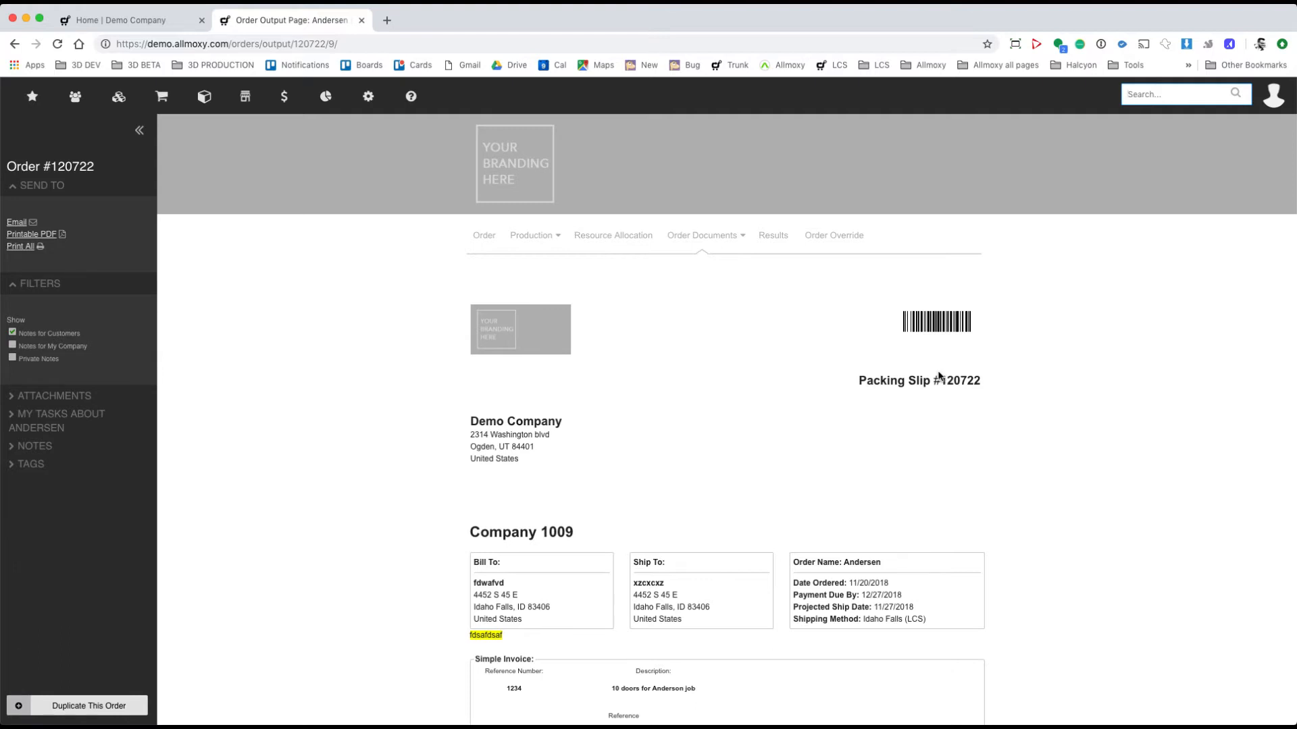
- Return to the order, show its order info, and choose Shipped as its status without saving
left_click(484, 236)
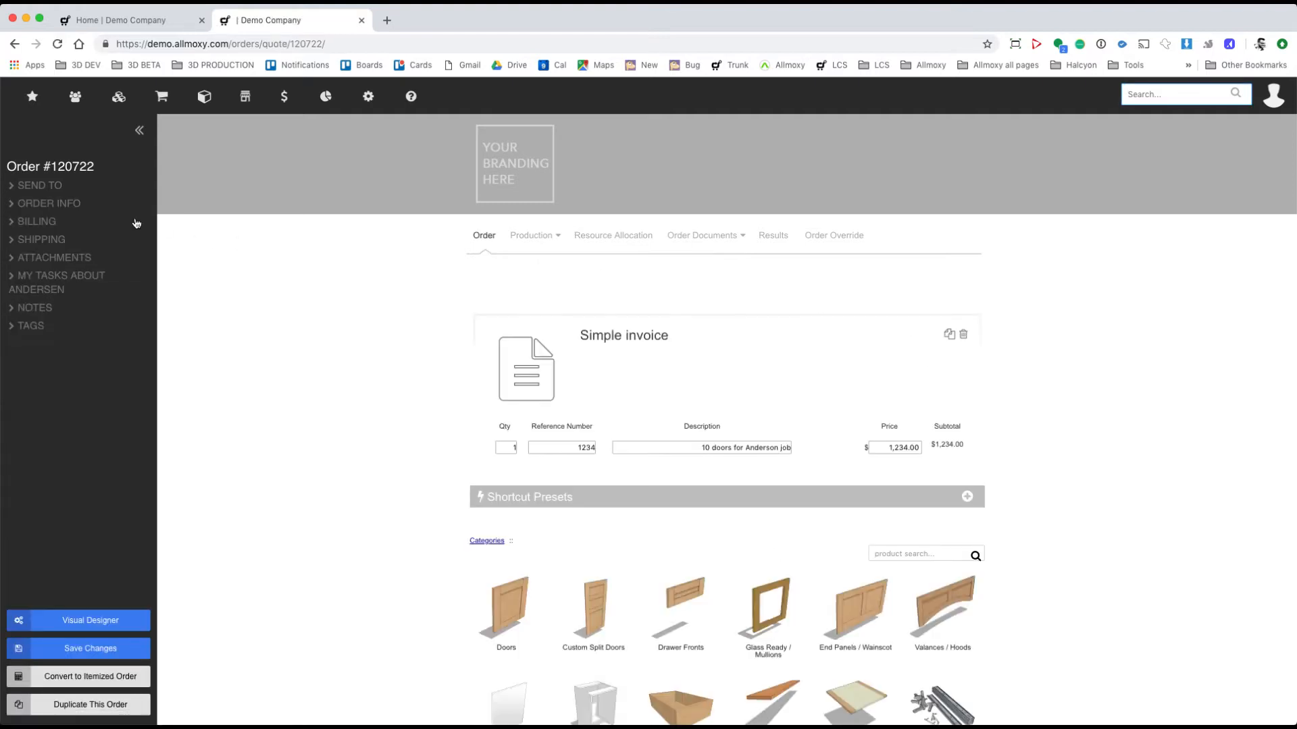
left_click(62, 206)
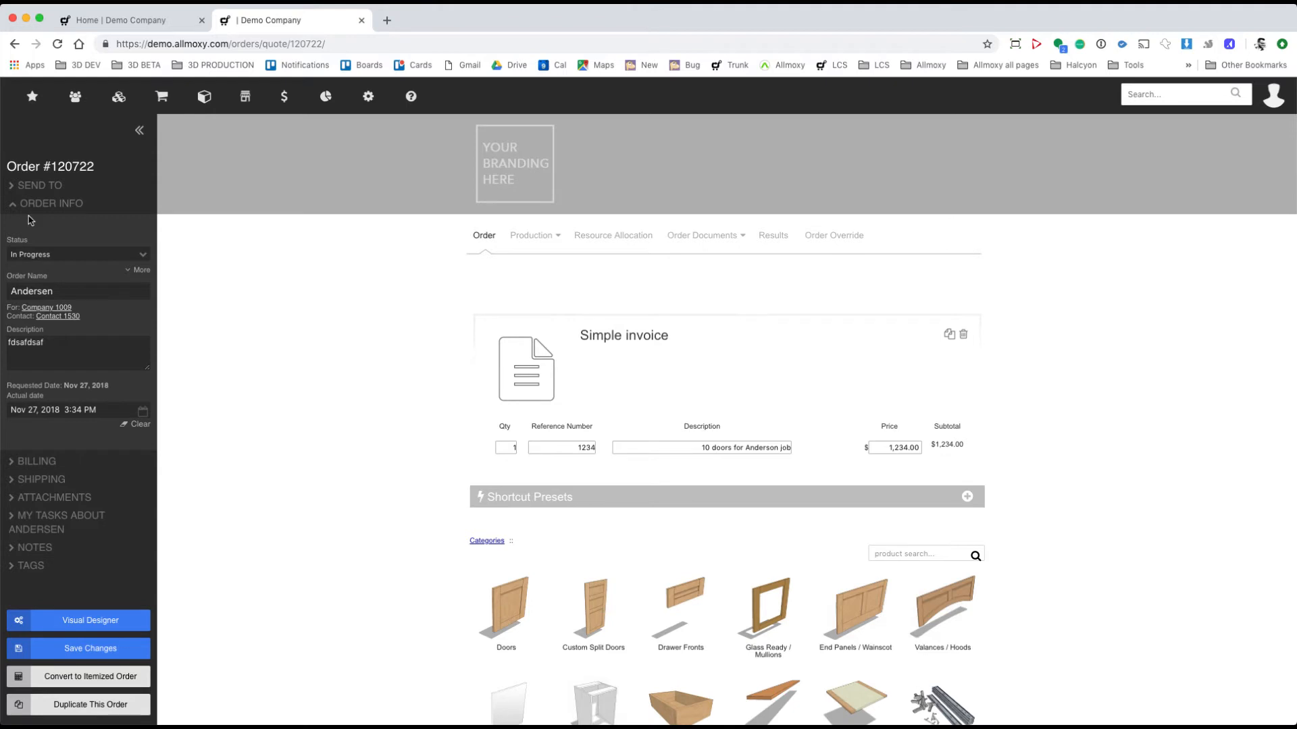
left_click(28, 254)
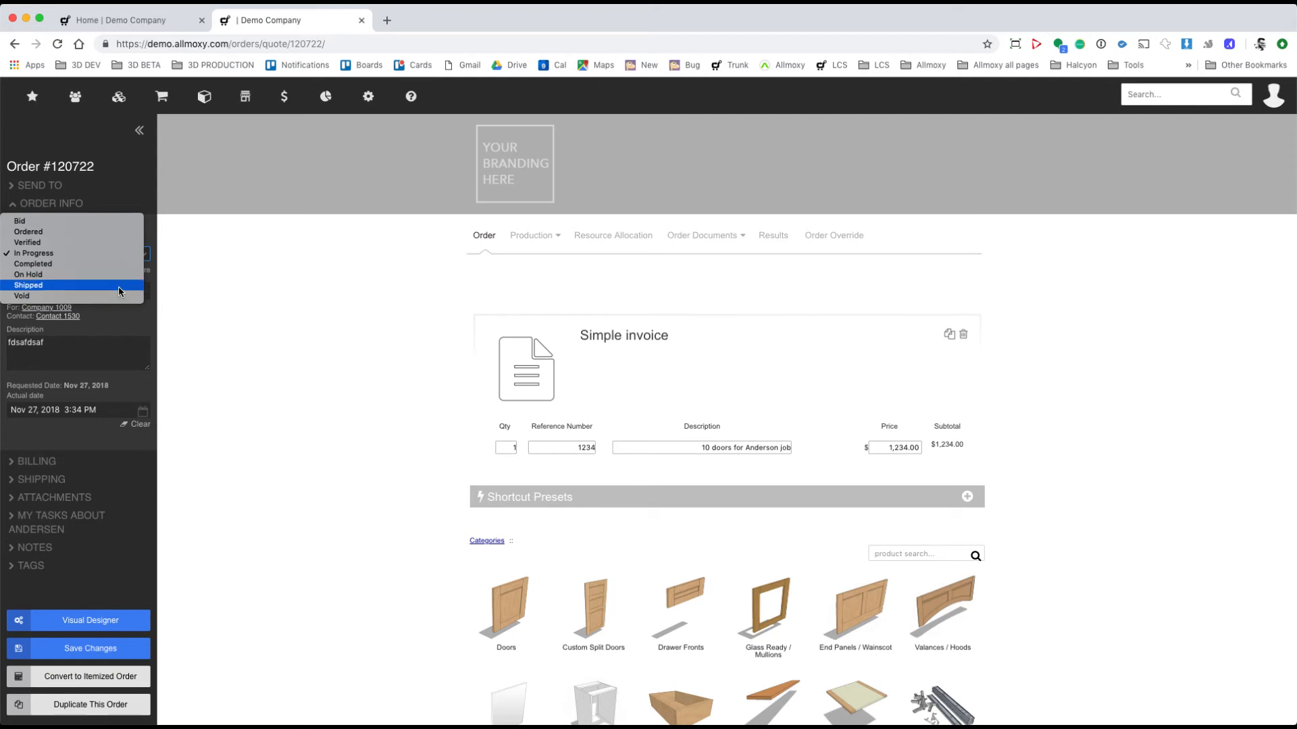
left_click(120, 286)
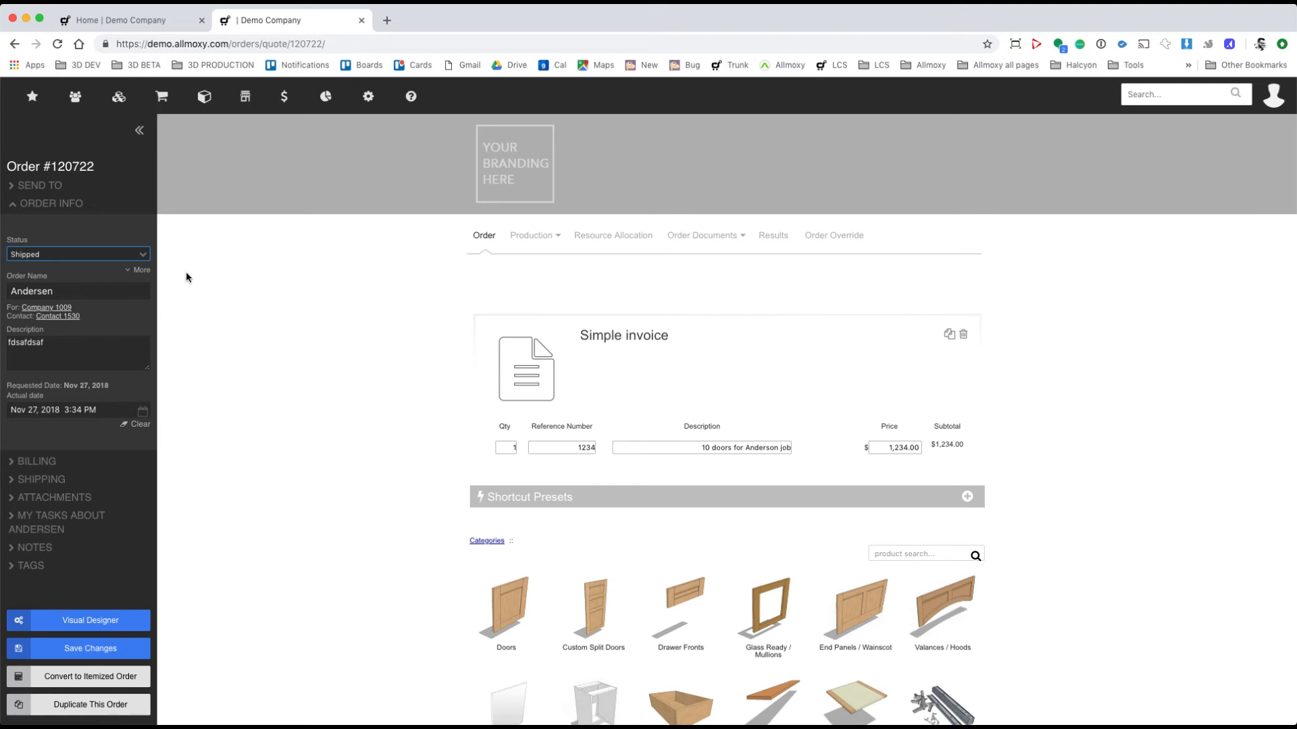
- Open the production Shipping Report and ship the Company 1009 order from it
left_click(326, 97)
mouse_move(340, 165)
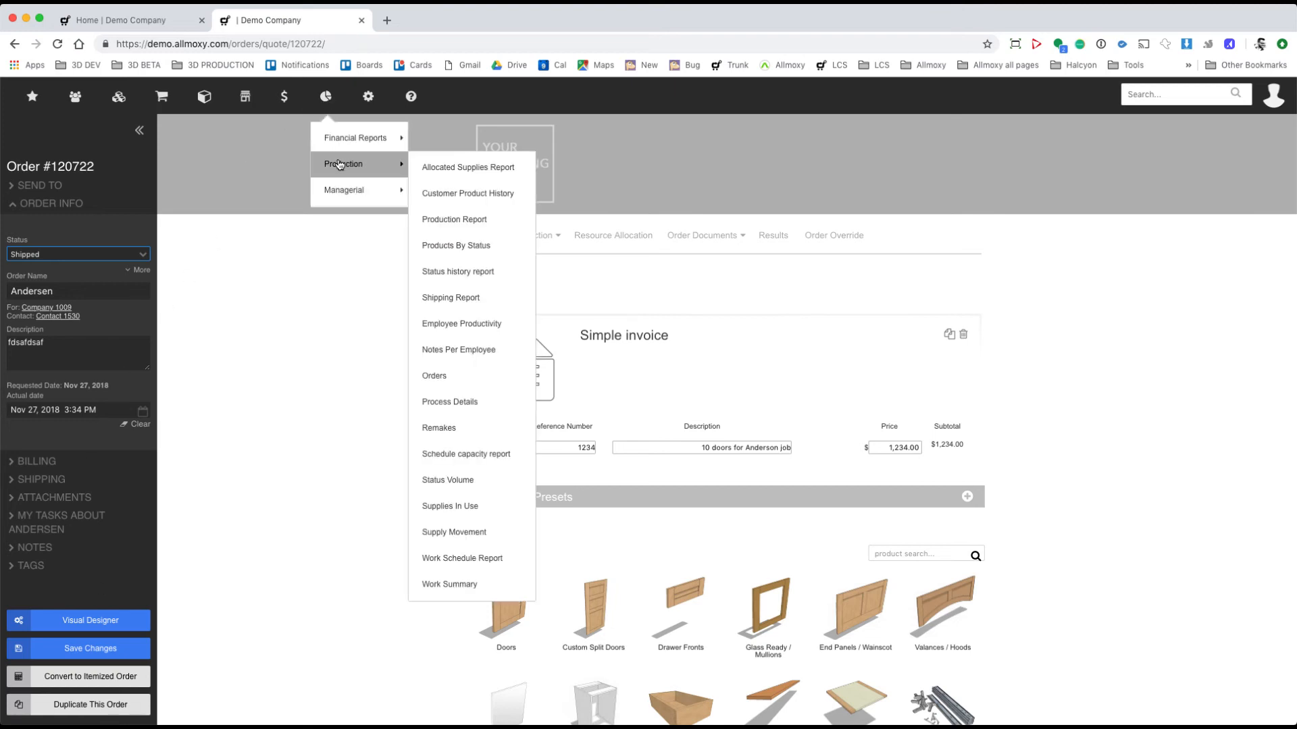
left_click(451, 297)
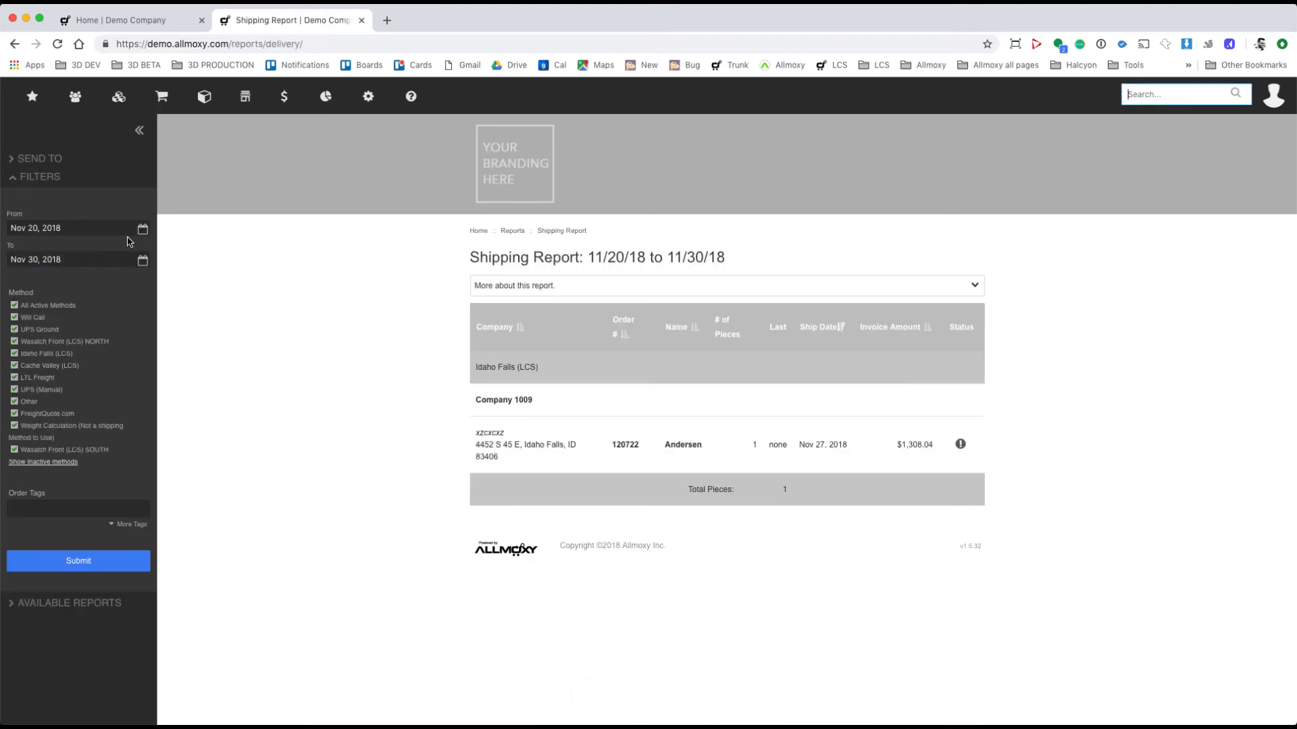
mouse_move(960, 441)
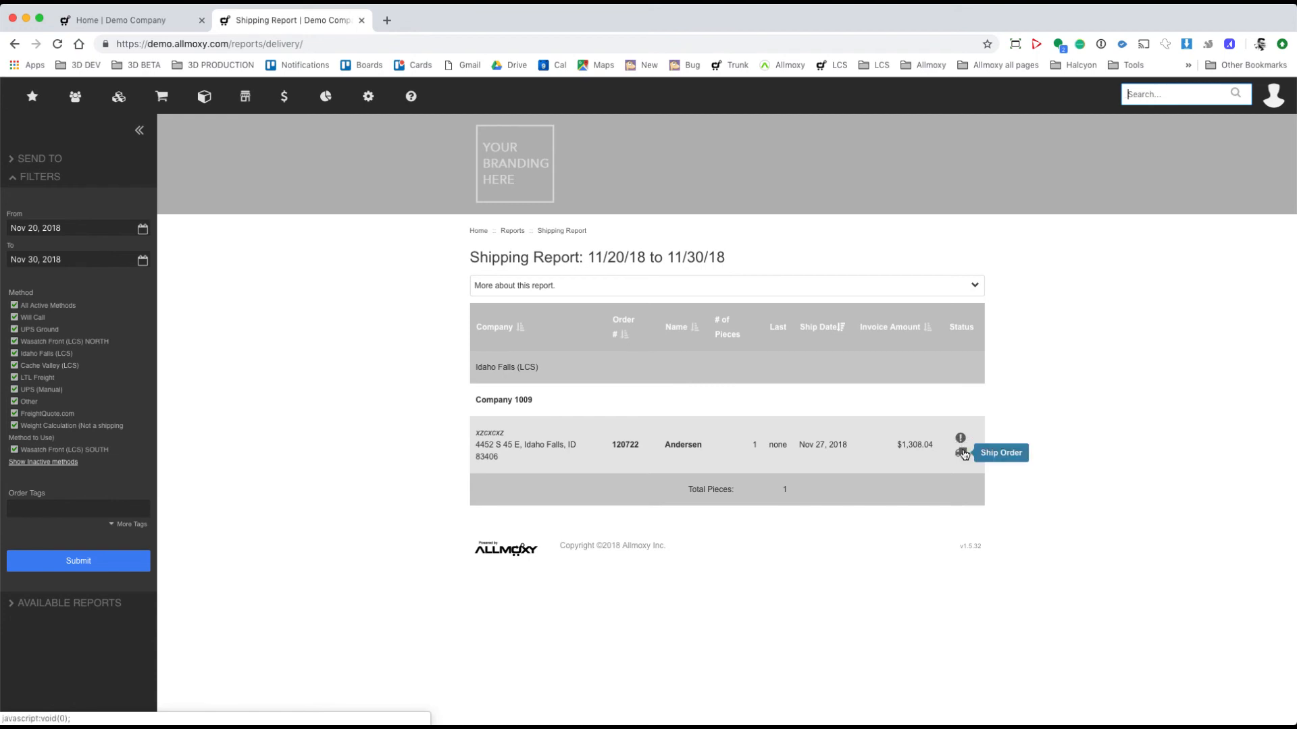
left_click(961, 452)
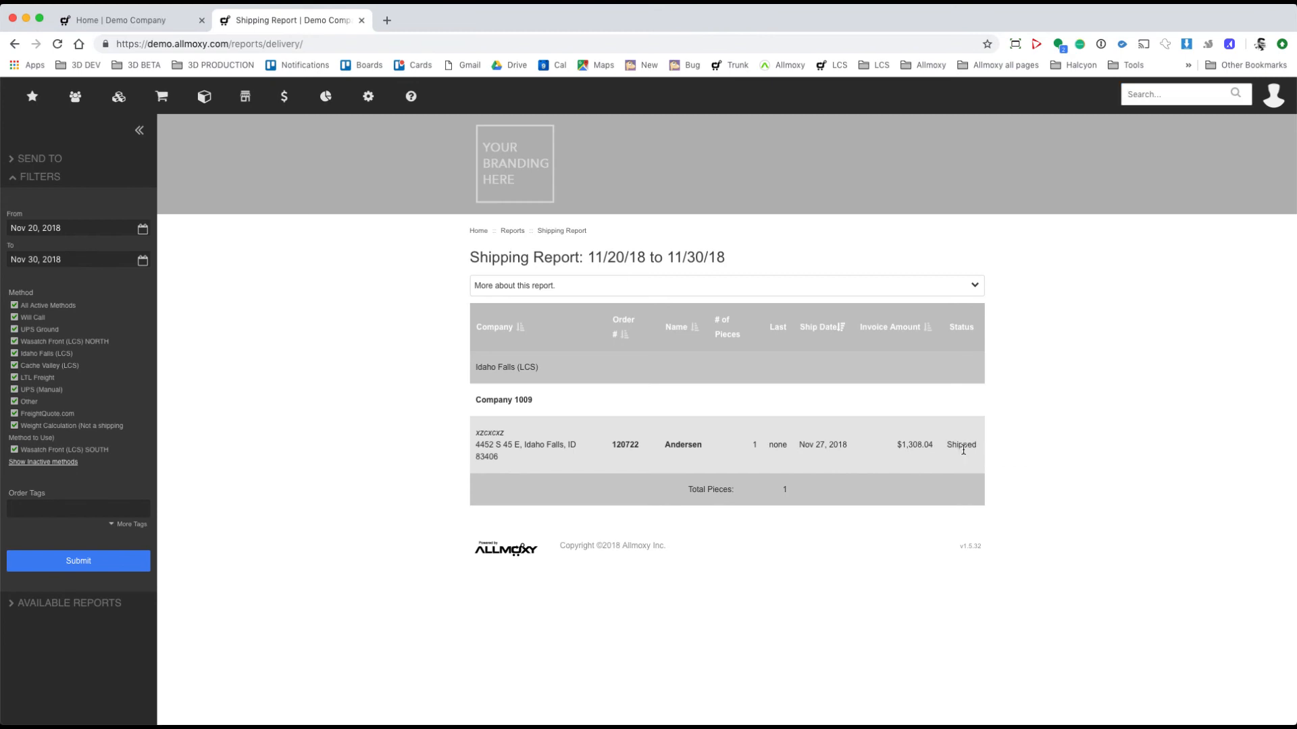